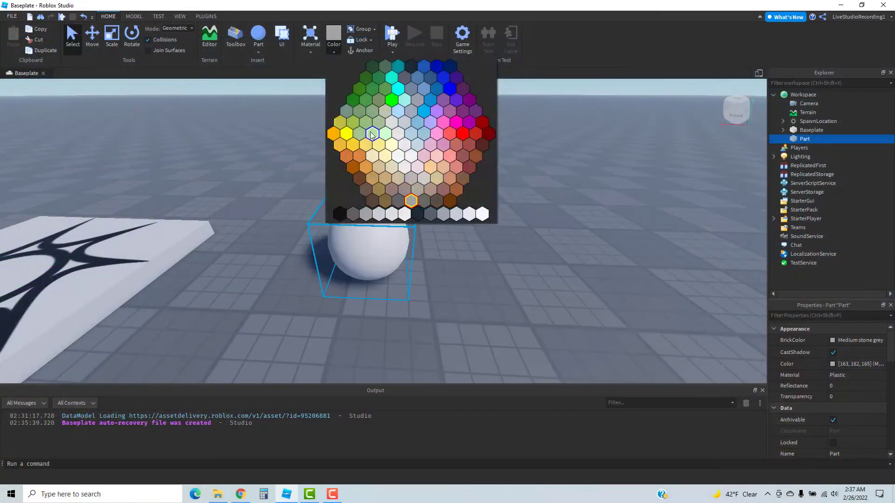
# Color the selected sphere New Yeller and set its material to Neon
pyautogui.click(370, 131)
pyautogui.click(312, 51)
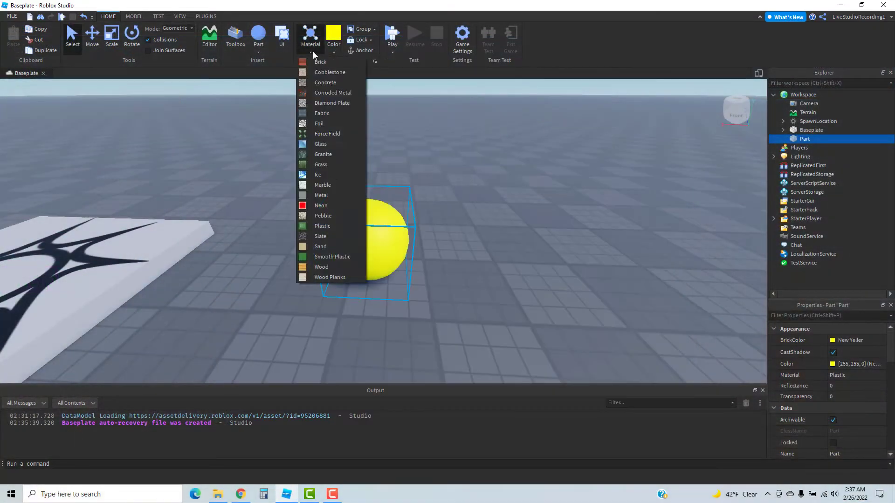
pyautogui.click(320, 205)
pyautogui.moveTo(440, 177); pyautogui.dragTo(443, 177, button='right')
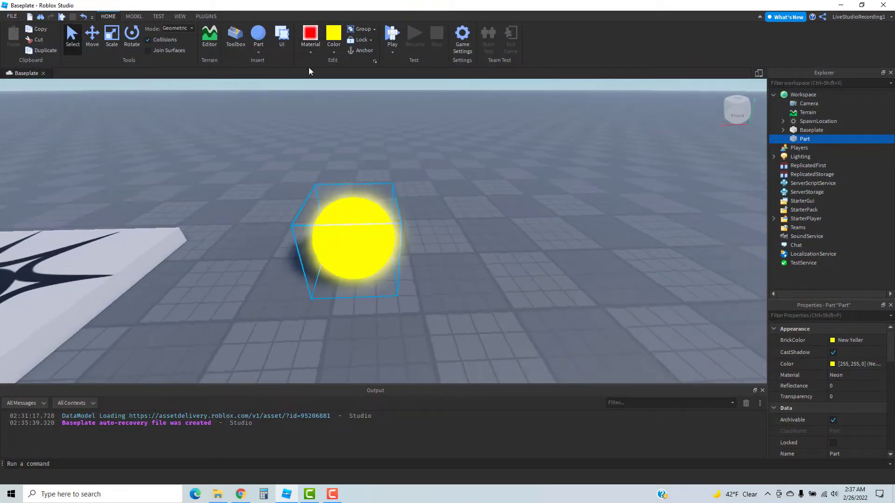
# Set the sphere's material to Foil and focus the view on it
pyautogui.click(320, 53)
pyautogui.click(320, 176)
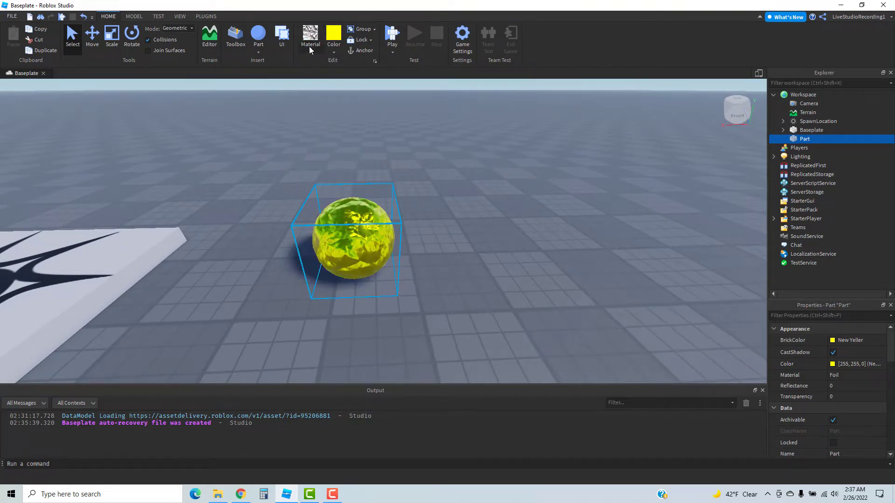
pyautogui.scroll(5, 209, 236)
pyautogui.moveTo(354, 211); pyautogui.dragTo(327, 206, button='right')
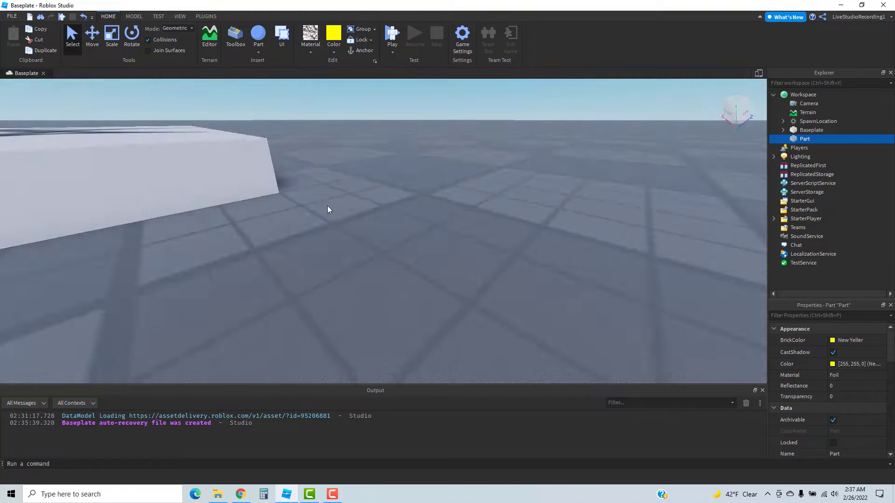
pyautogui.press('f')
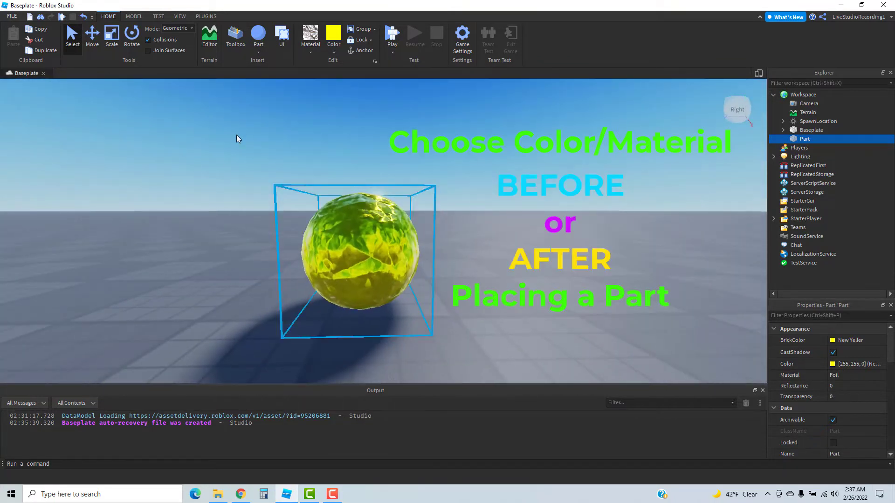
# Change the sphere's color to Salmon
pyautogui.click(357, 112)
pyautogui.click(335, 52)
pyautogui.click(372, 135)
pyautogui.click(365, 216)
pyautogui.click(334, 40)
pyautogui.click(334, 52)
pyautogui.click(450, 157)
# Set the sphere's material to Slate
pyautogui.click(311, 52)
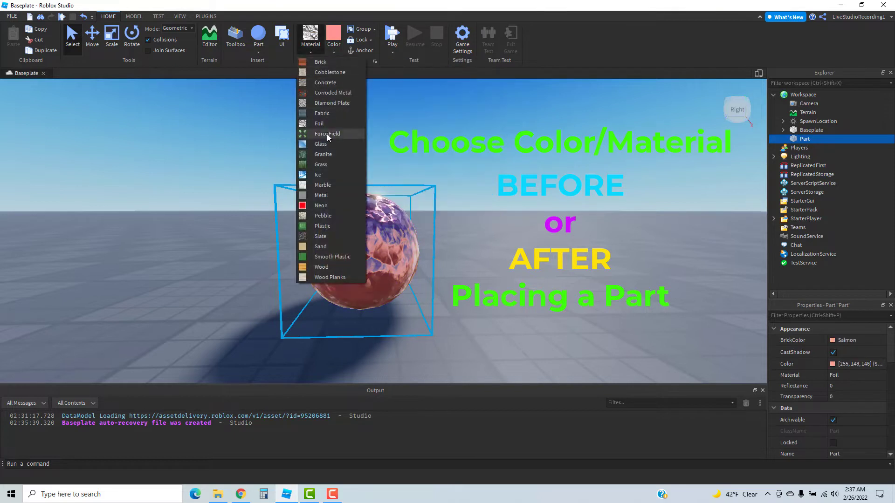
pyautogui.click(326, 236)
pyautogui.click(311, 53)
pyautogui.click(439, 79)
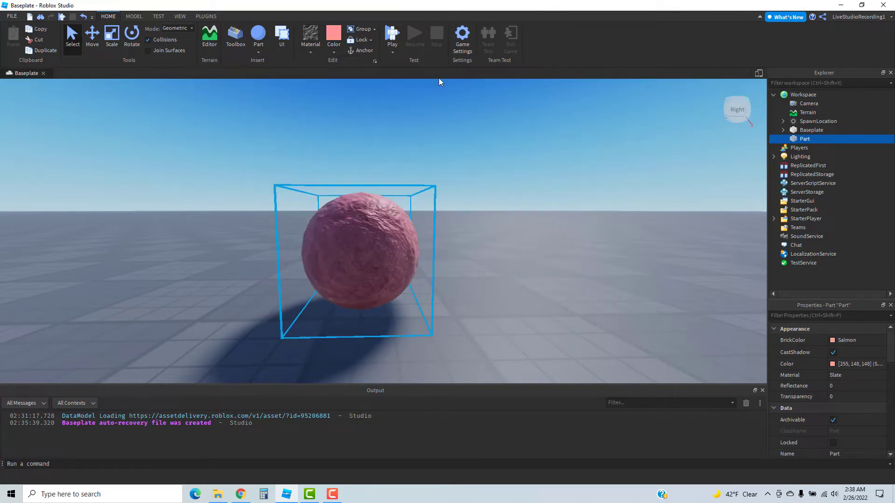
# Set the sphere's material to Corroded Metal
pyautogui.click(311, 53)
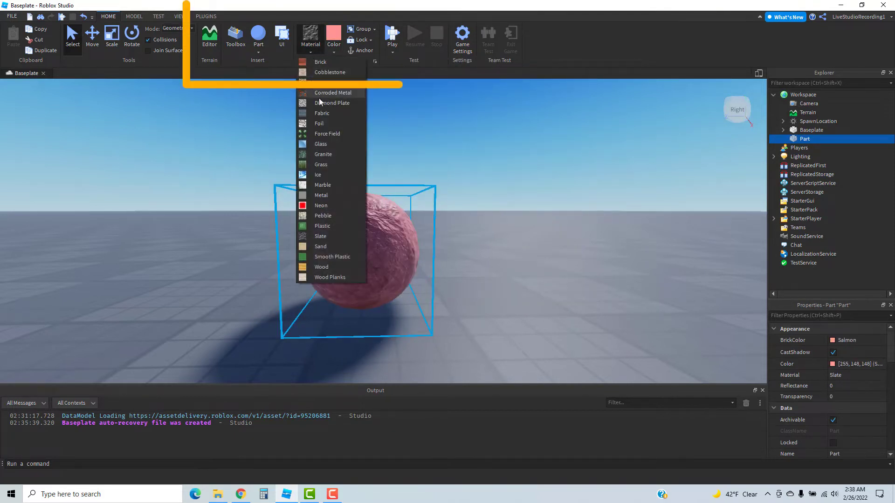
pyautogui.click(327, 134)
pyautogui.click(311, 52)
pyautogui.click(323, 92)
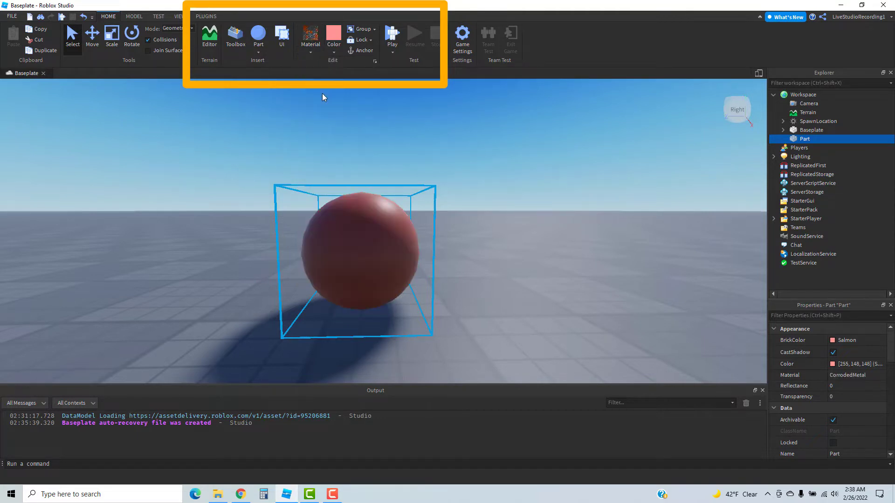
# Color the sphere Lime green and set its material to Cobblestone
pyautogui.click(311, 47)
pyautogui.click(333, 36)
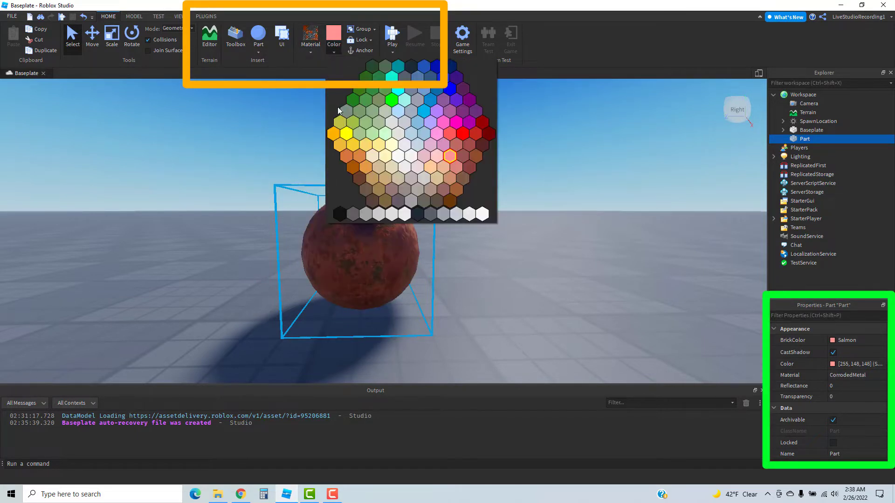
pyautogui.click(350, 140)
pyautogui.click(312, 49)
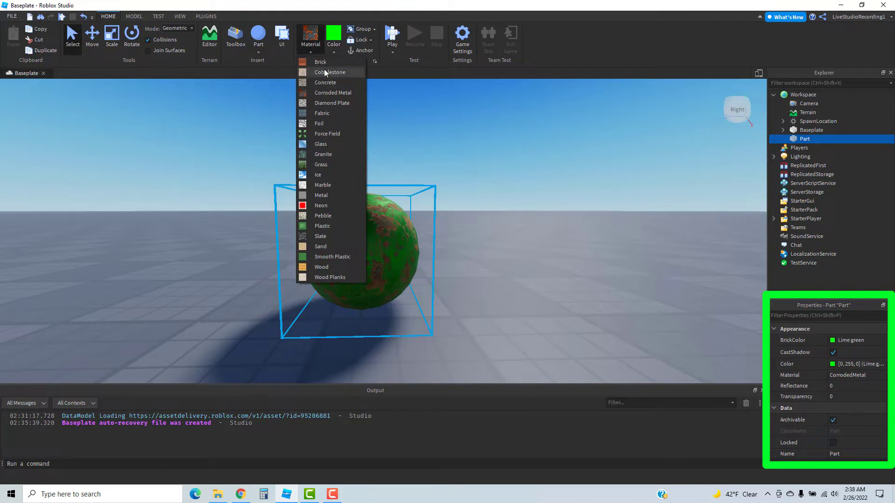
pyautogui.click(324, 70)
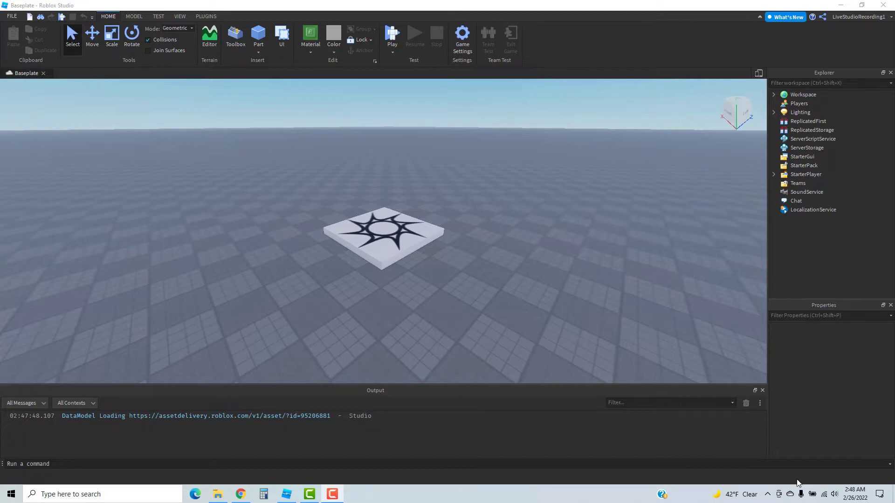
# Insert a block part on the baseplate beside the spawn location
pyautogui.scroll(5, 519, 227)
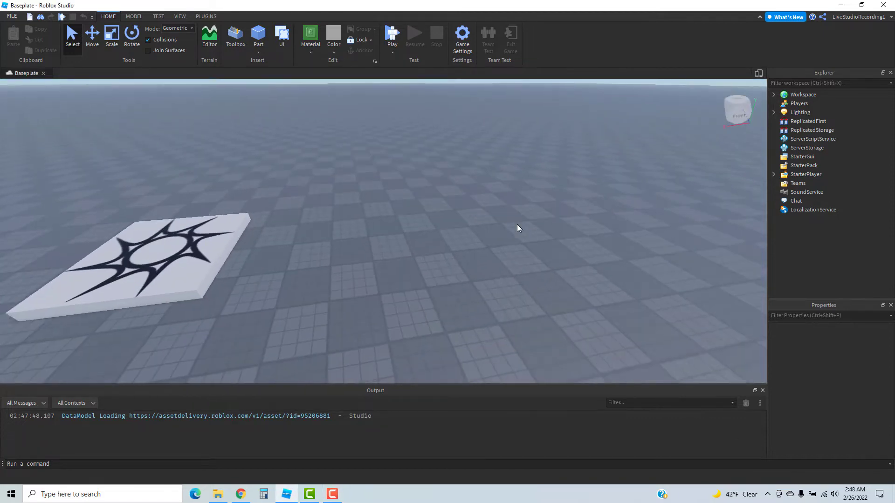
pyautogui.scroll(-2, 517, 225)
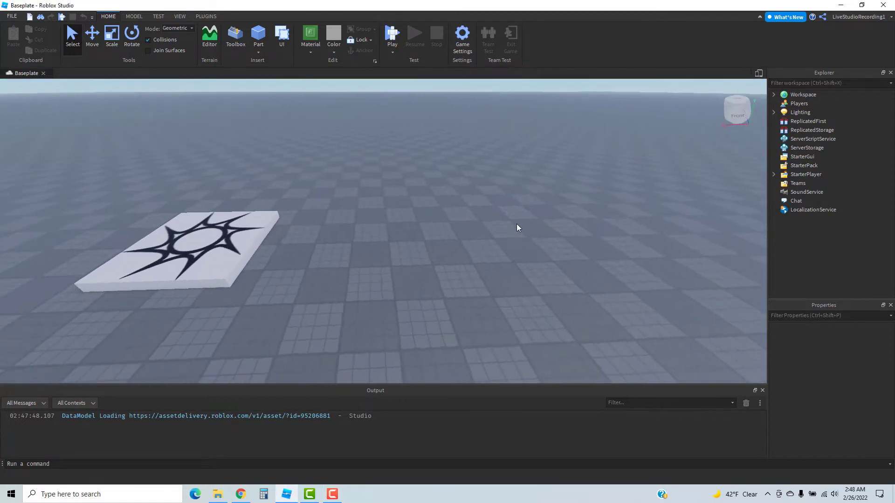
pyautogui.click(259, 35)
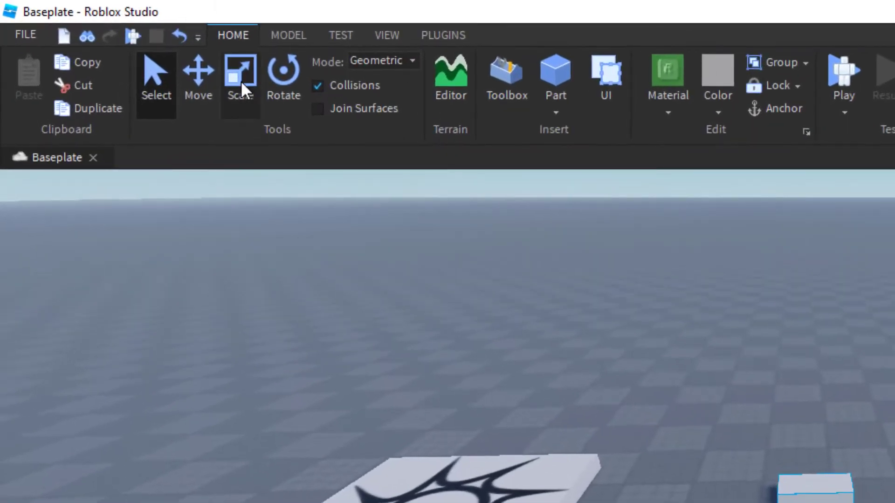
pyautogui.click(288, 33)
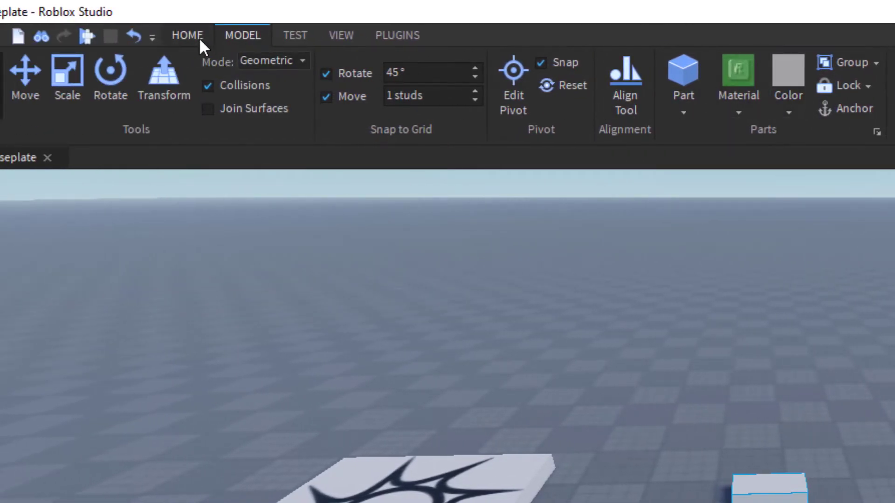
pyautogui.click(200, 37)
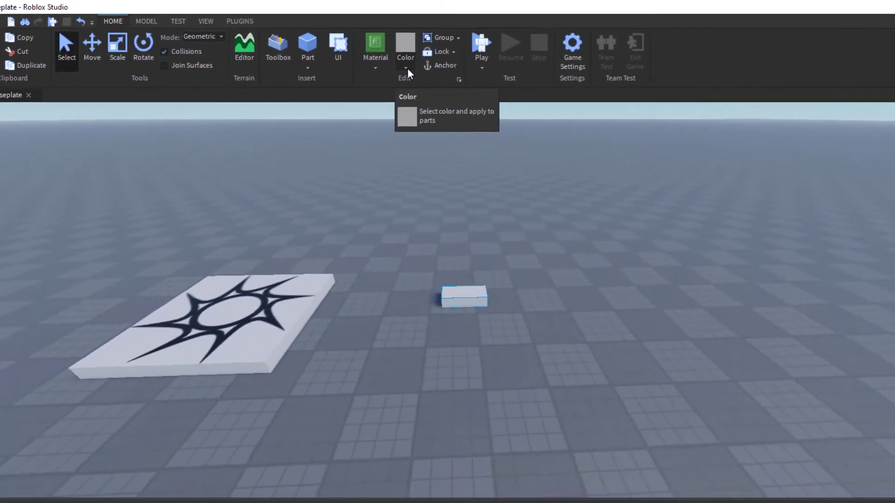
pyautogui.click(673, 112)
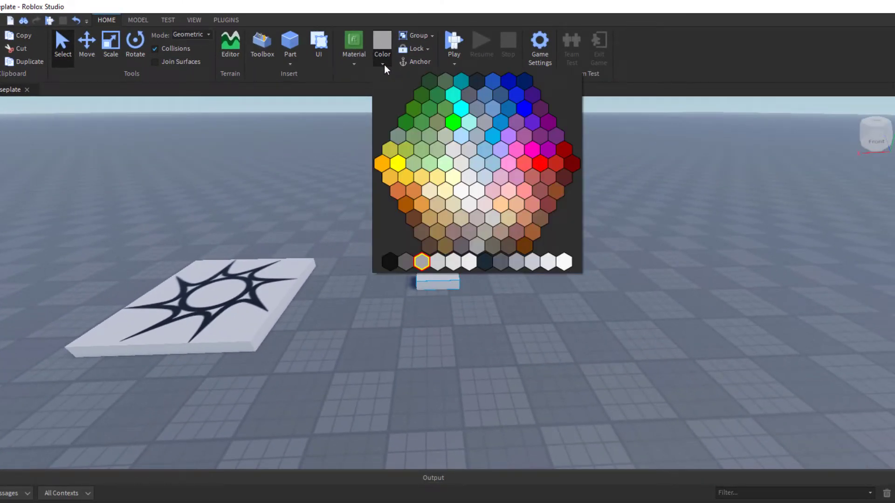
pyautogui.click(354, 63)
pyautogui.click(353, 64)
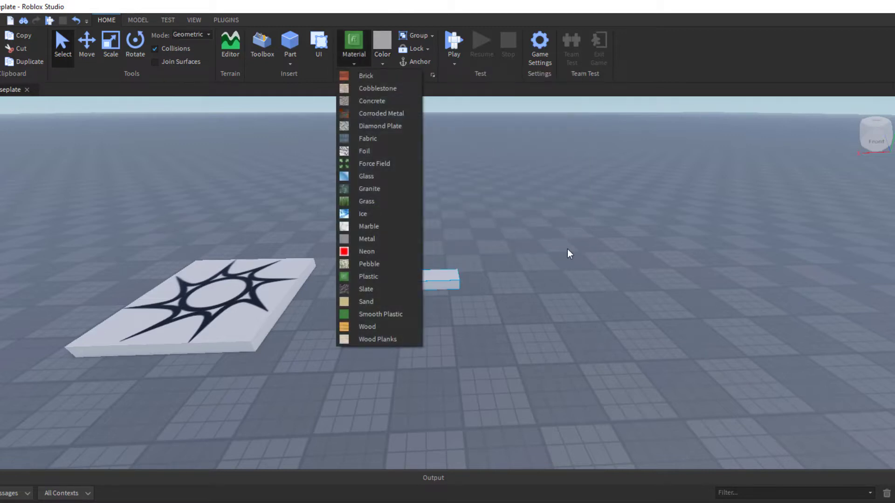
pyautogui.click(477, 278)
# Apply the Diamond Plate material to the block beside the spawn location and color it bright blue
pyautogui.click(433, 287)
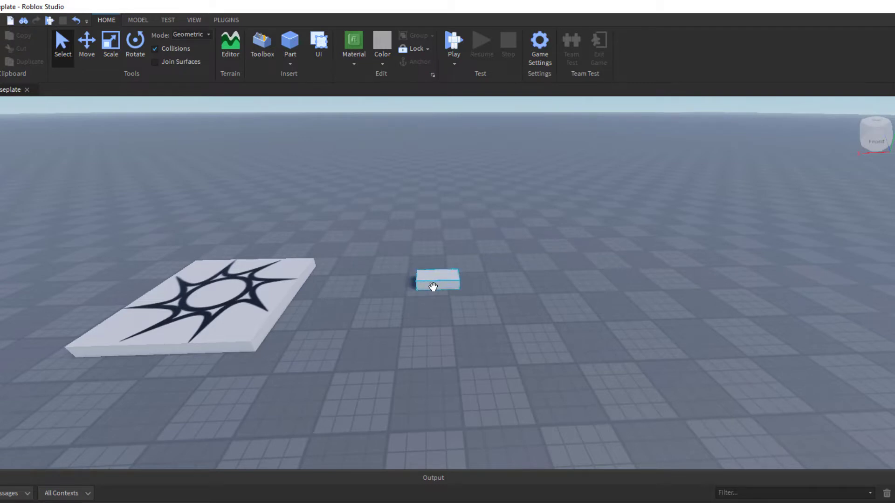
pyautogui.scroll(3, 433, 286)
pyautogui.click(433, 288)
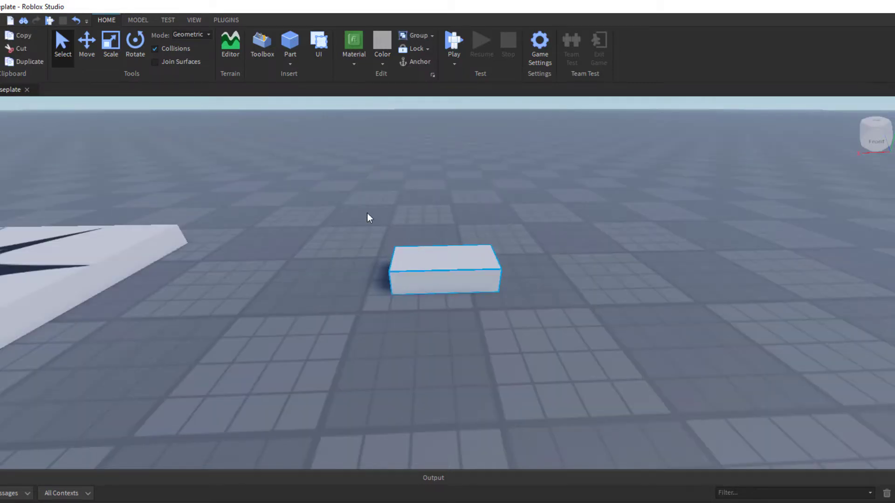
pyautogui.click(352, 65)
pyautogui.click(376, 127)
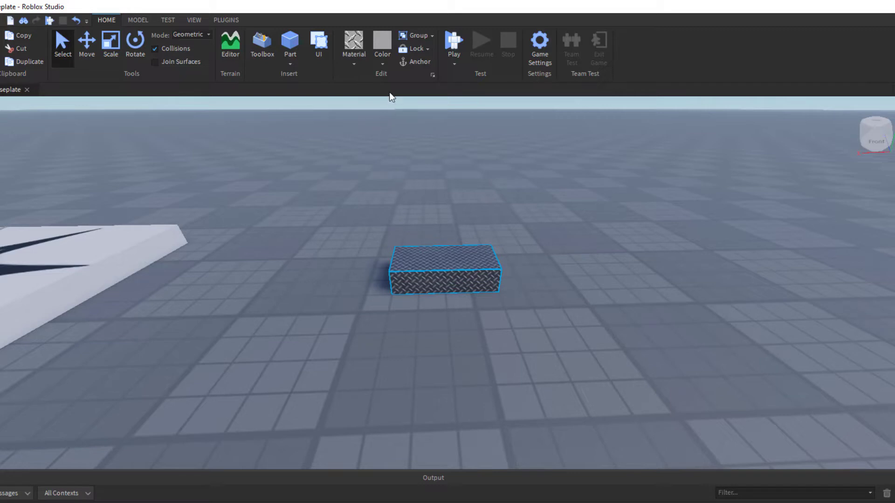
pyautogui.click(387, 59)
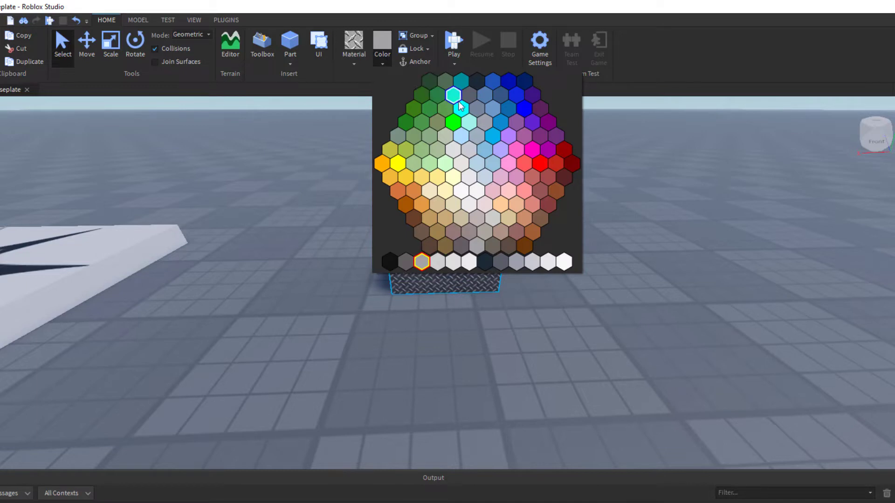
pyautogui.click(524, 108)
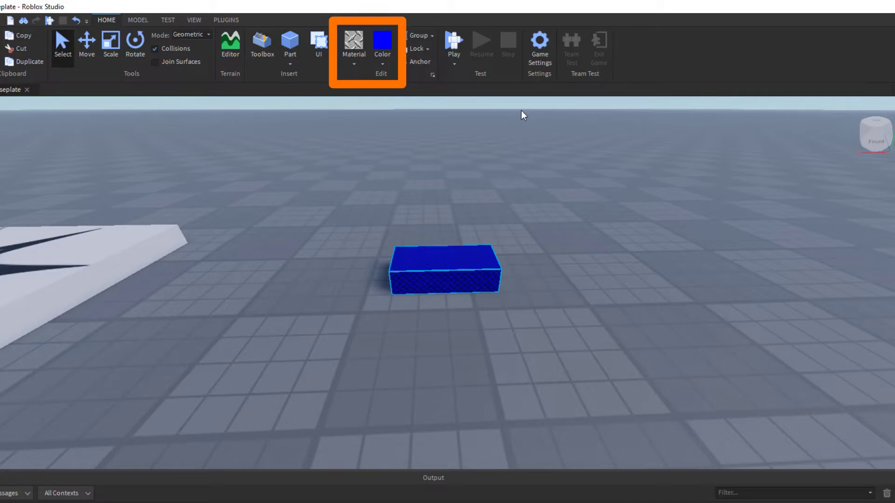
# Insert five more blue Diamond Plate blocks, two stacked beside the first block and three stacked farther along
pyautogui.moveTo(511, 137); pyautogui.dragTo(511, 136, button='right')
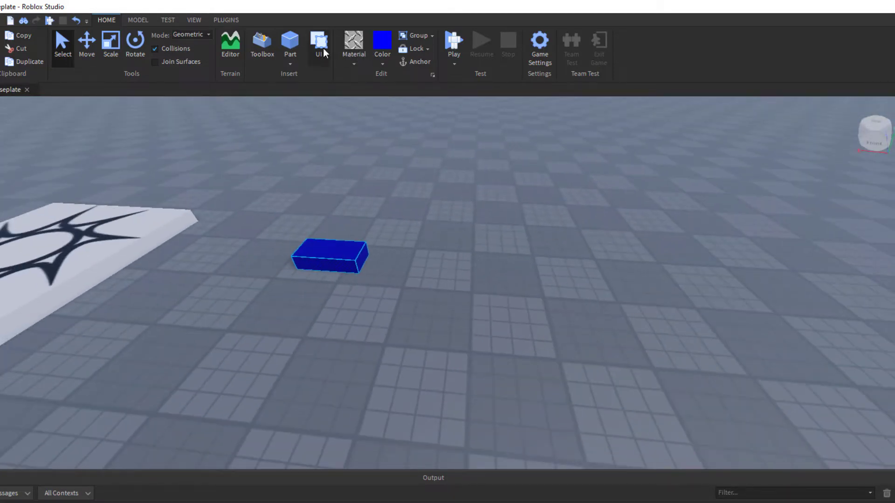
pyautogui.click(293, 45)
pyautogui.click(293, 45)
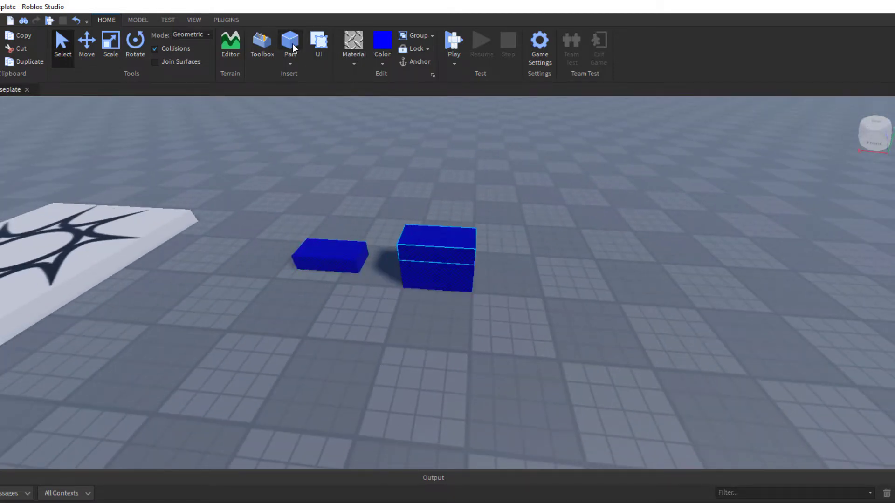
pyautogui.press('d')
pyautogui.click(292, 43)
pyautogui.click(292, 44)
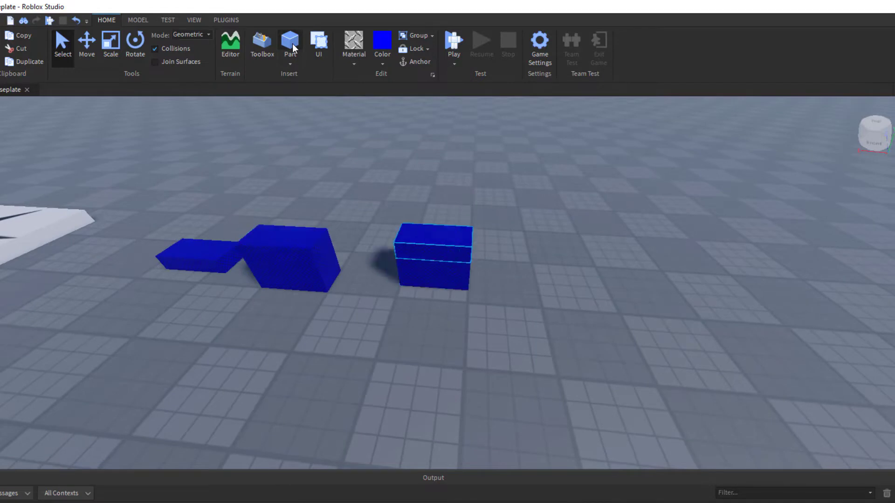
pyautogui.click(293, 43)
# Insert a blue Diamond Plate sphere on top of the three-block stack
pyautogui.click(296, 63)
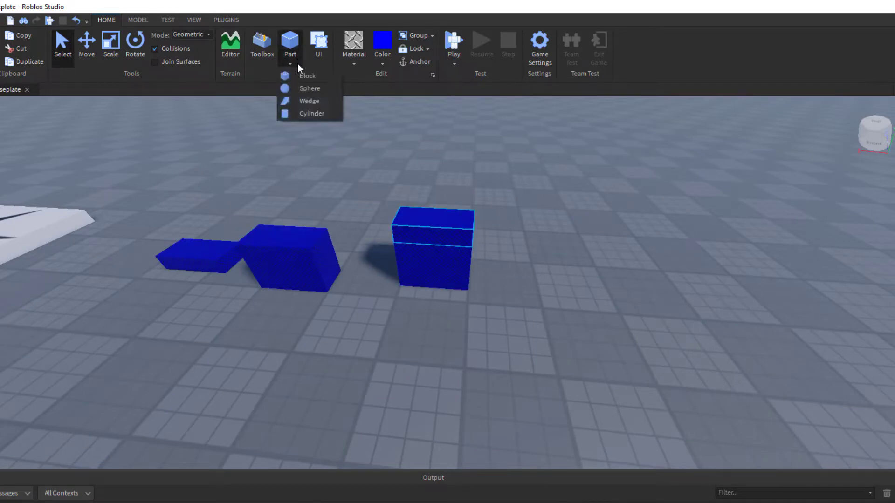
pyautogui.click(313, 92)
pyautogui.moveTo(494, 130); pyautogui.dragTo(494, 130, button='right')
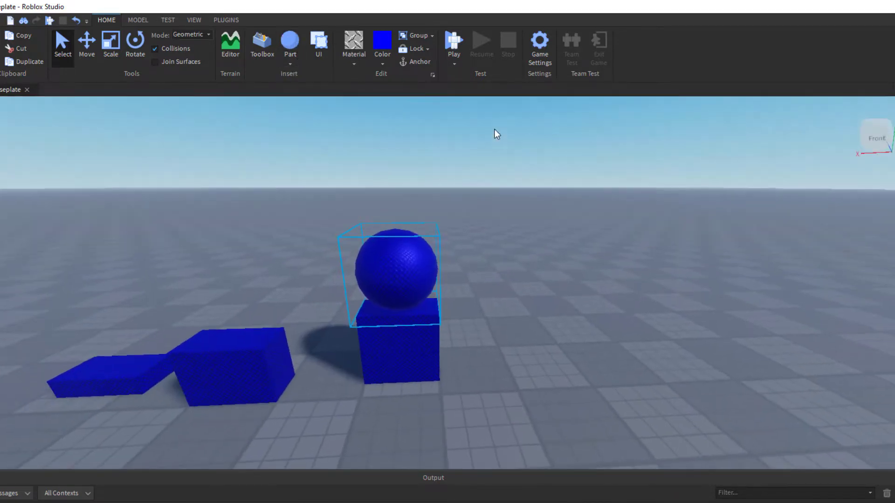
# Insert five more blue spheres beyond the block stack, one standing alone and four stacked in a column
pyautogui.click(292, 43)
pyautogui.press('d')
pyautogui.click(292, 43)
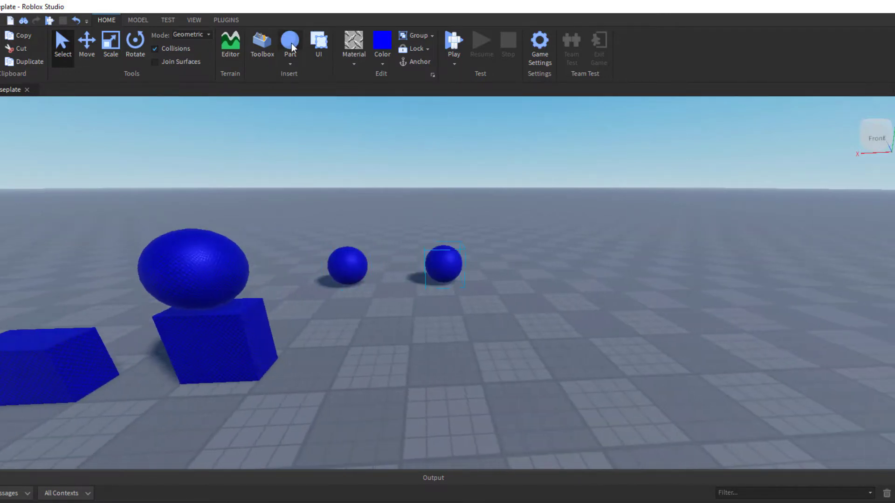
pyautogui.click(292, 43)
pyautogui.click(292, 43)
pyautogui.click(292, 43)
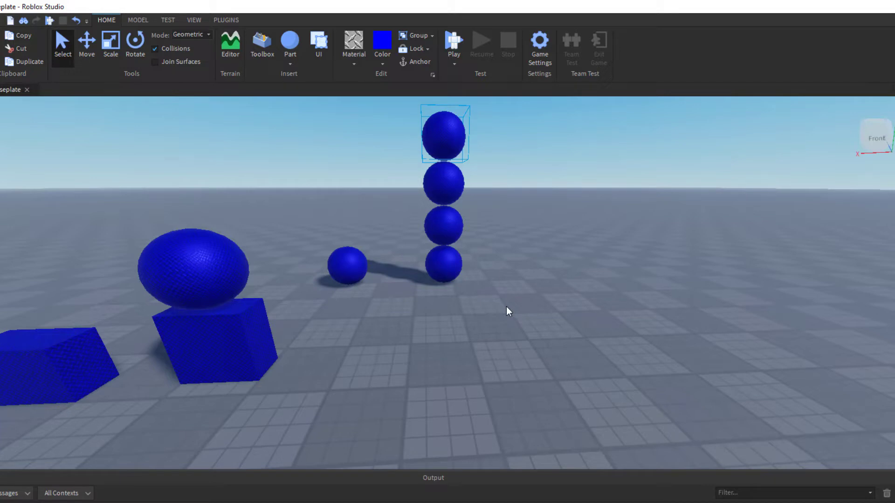
# Set the material of the sphere on top of the block stack to Ice
pyautogui.click(213, 280)
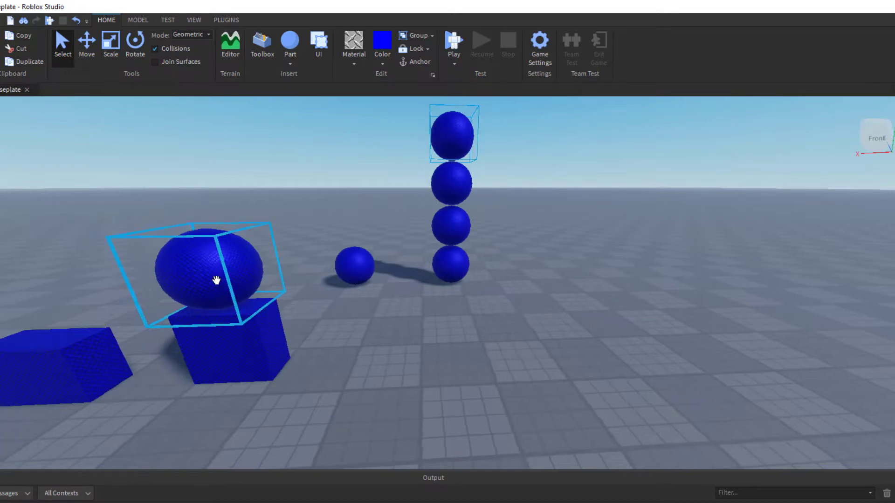
pyautogui.moveTo(216, 279); pyautogui.dragTo(334, 289, button='middle')
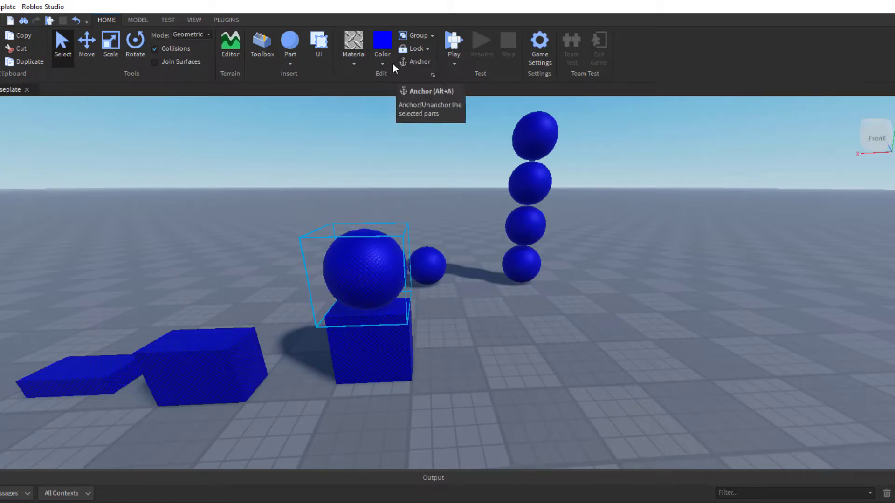
pyautogui.click(358, 65)
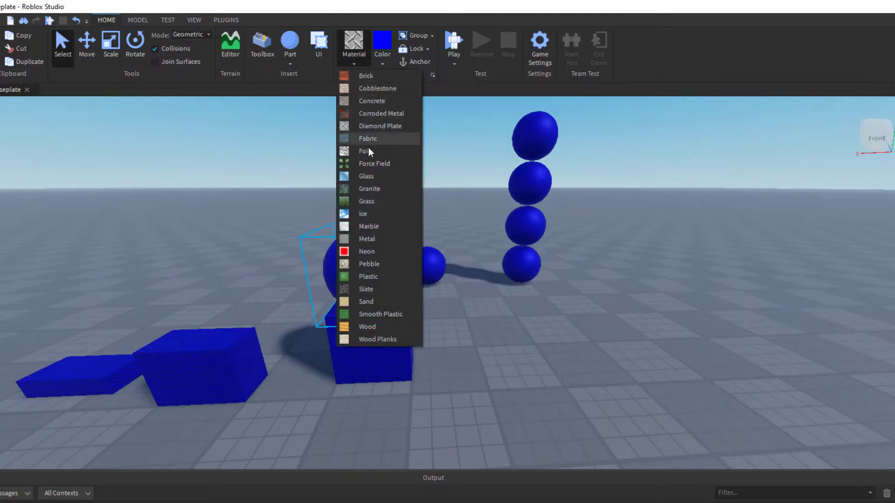
pyautogui.click(367, 214)
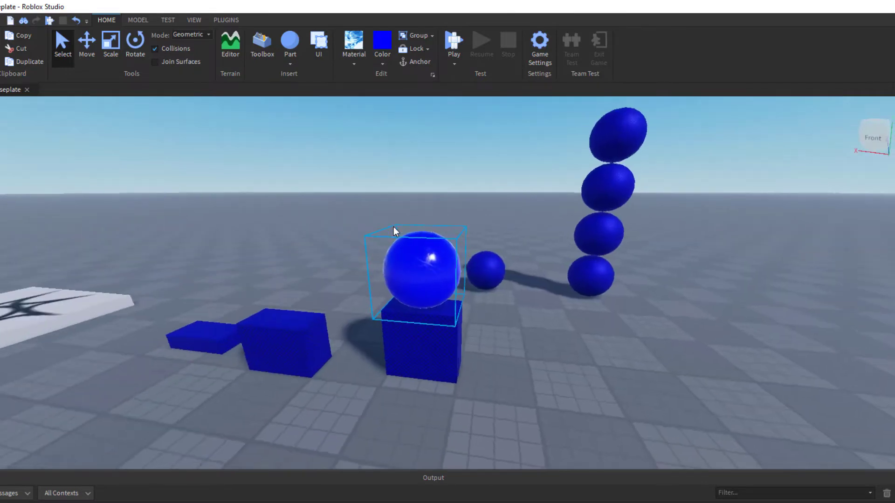
# Change the color of the sphere on top of the block stack to bright cyan
pyautogui.press('d')
pyautogui.moveTo(394, 227); pyautogui.dragTo(394, 227, button='right')
pyautogui.press('w')
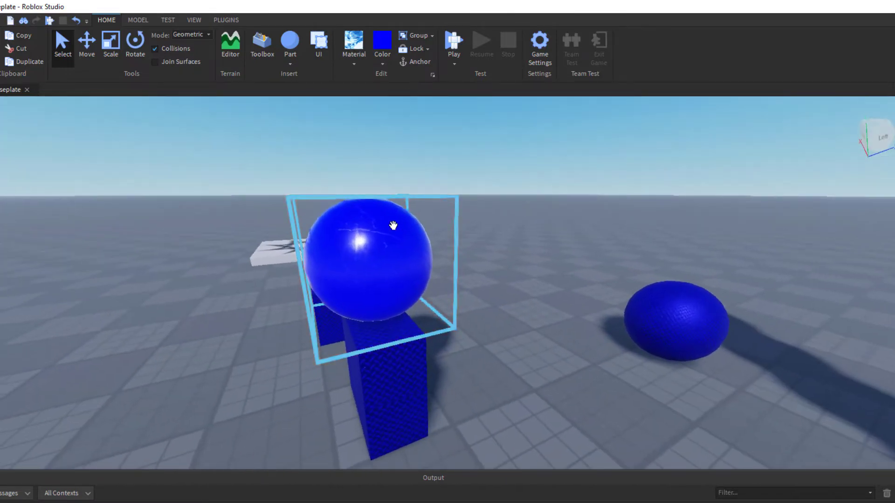
pyautogui.click(386, 63)
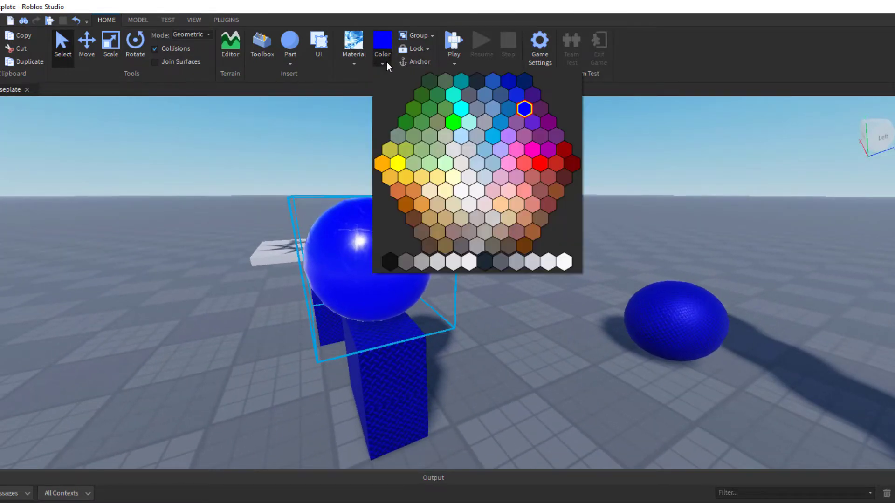
pyautogui.click(461, 110)
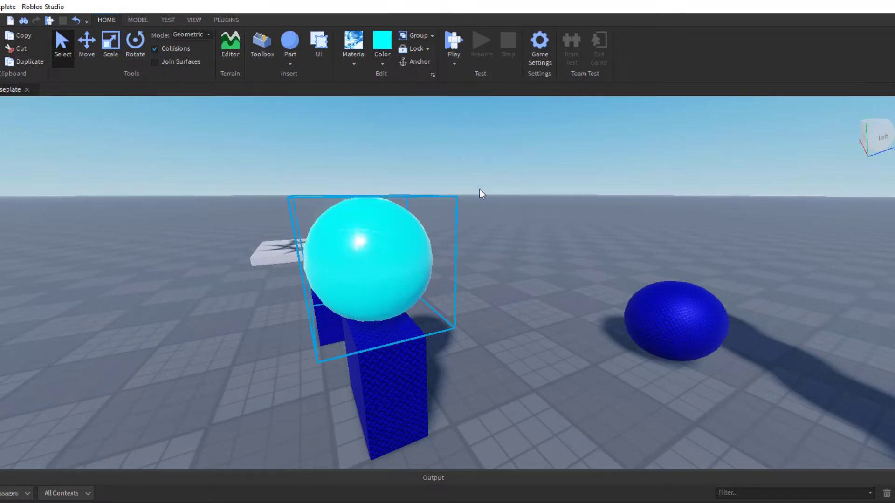
# Set the material of the sphere on top of the block stack to Sand and its color to Buttermilk
pyautogui.press('a')
pyautogui.moveTo(480, 190); pyautogui.dragTo(479, 190, button='right')
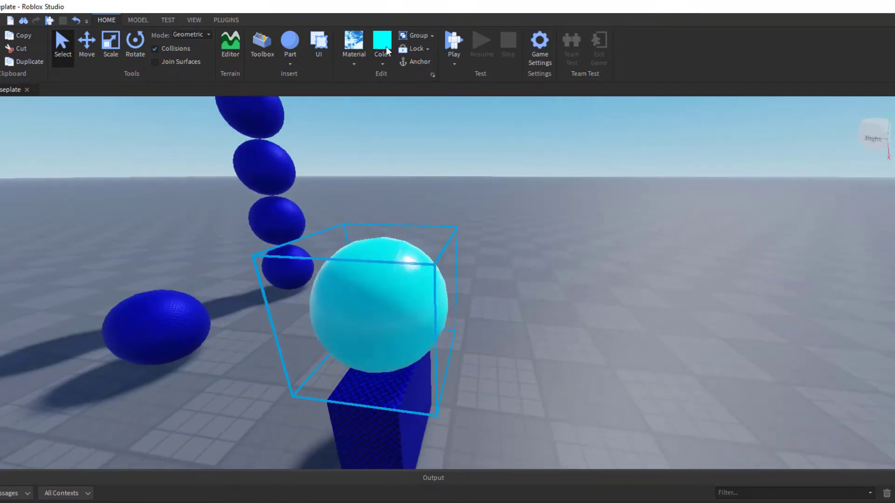
pyautogui.click(356, 60)
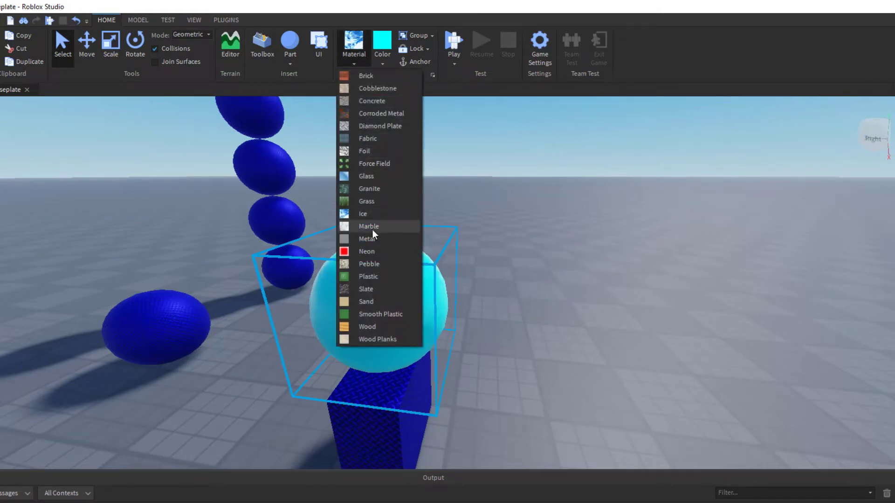
pyautogui.click(371, 301)
pyautogui.moveTo(499, 328); pyautogui.dragTo(499, 327, button='right')
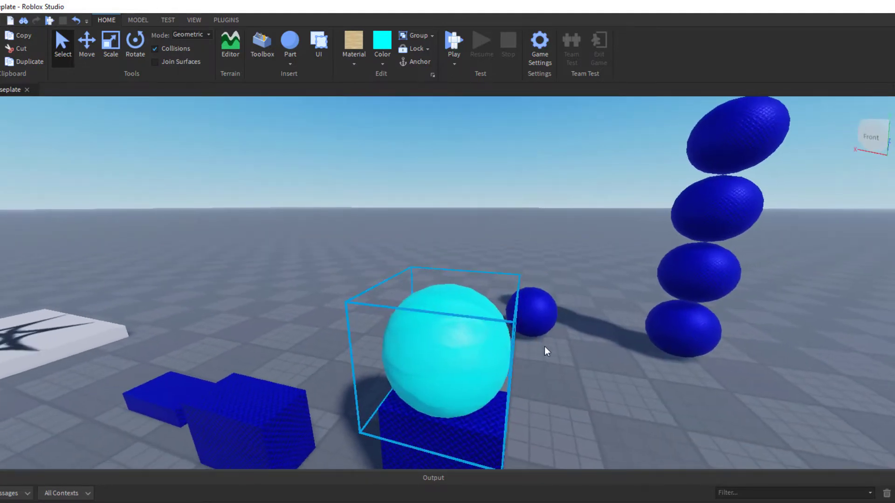
pyautogui.click(384, 64)
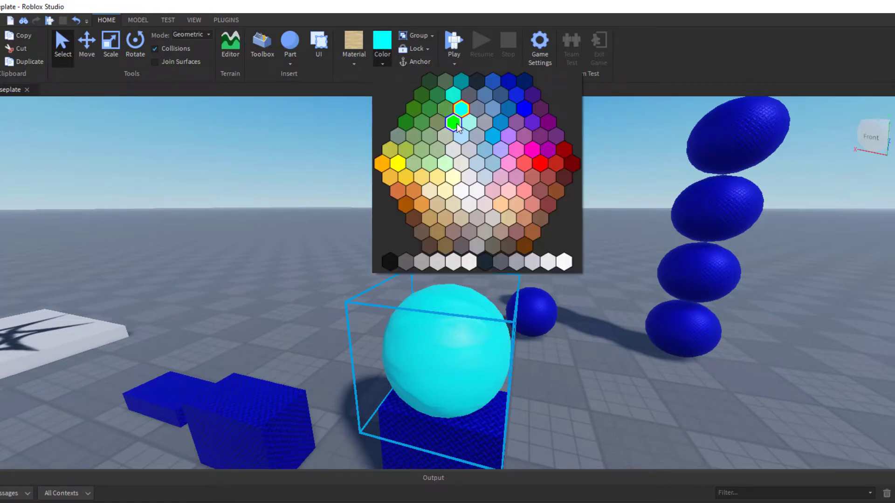
pyautogui.click(448, 191)
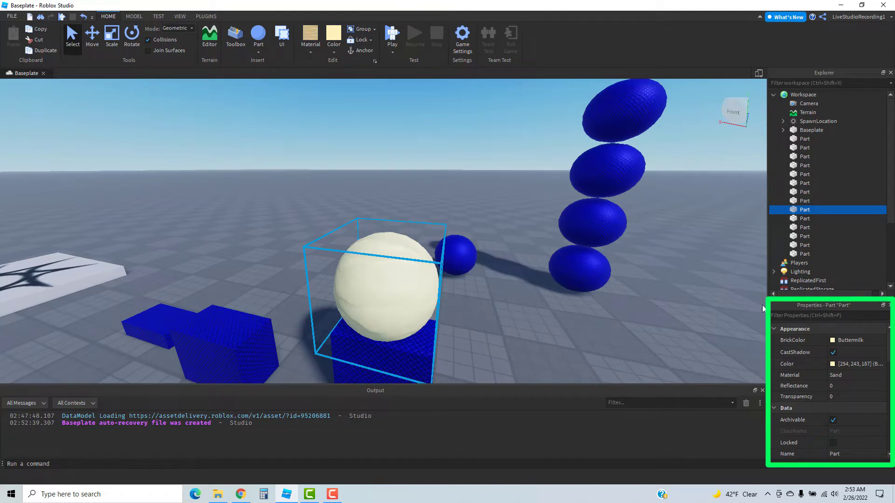
# Hide the Properties window and show it again
pyautogui.moveTo(762, 308); pyautogui.dragTo(756, 309, button='right')
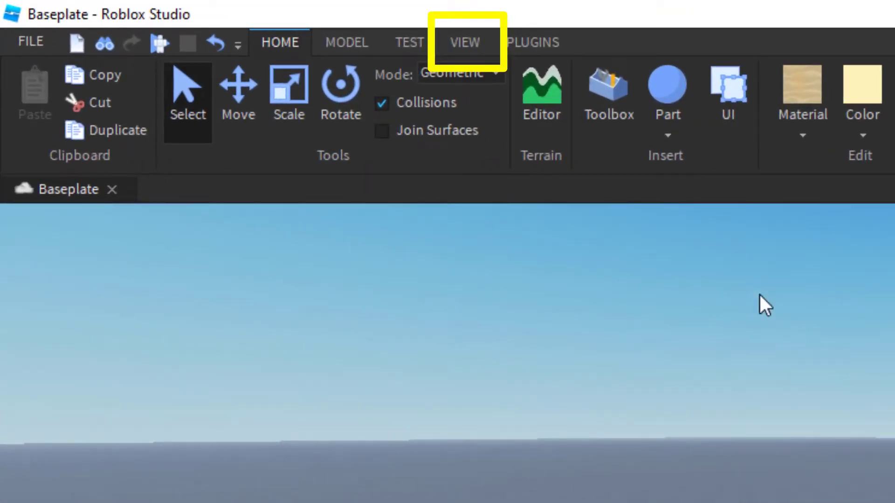
pyautogui.click(465, 46)
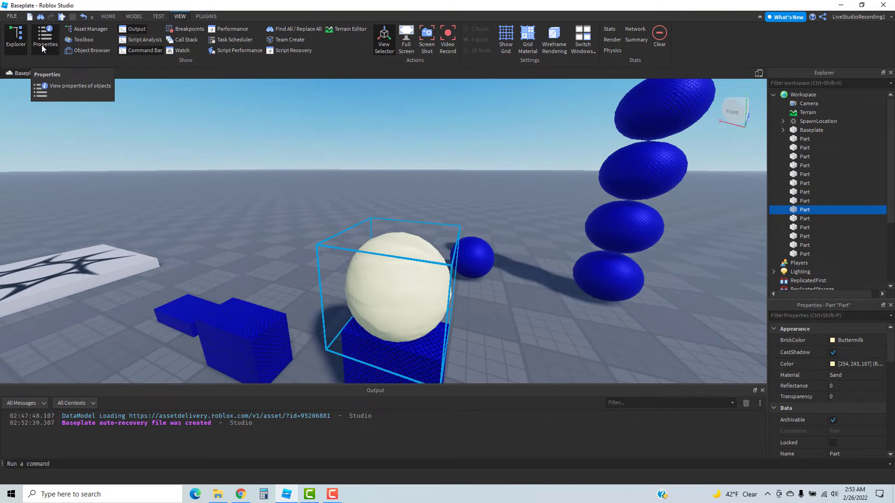
pyautogui.click(42, 47)
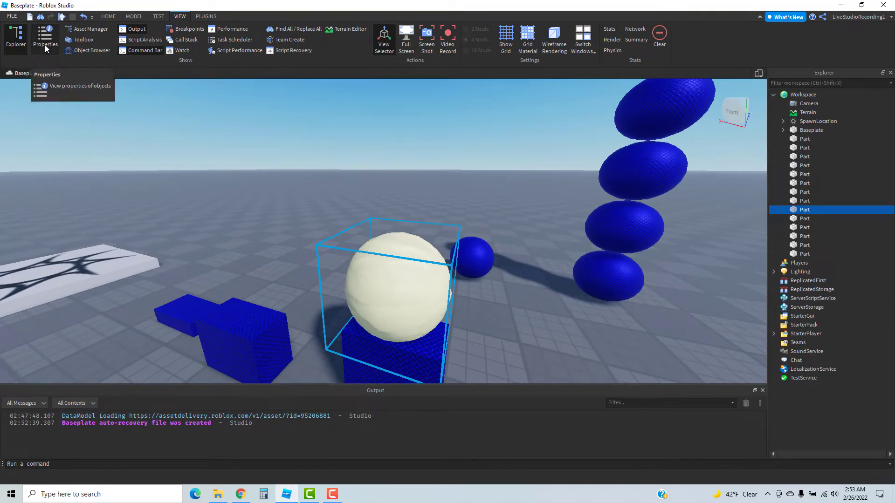
pyautogui.click(45, 44)
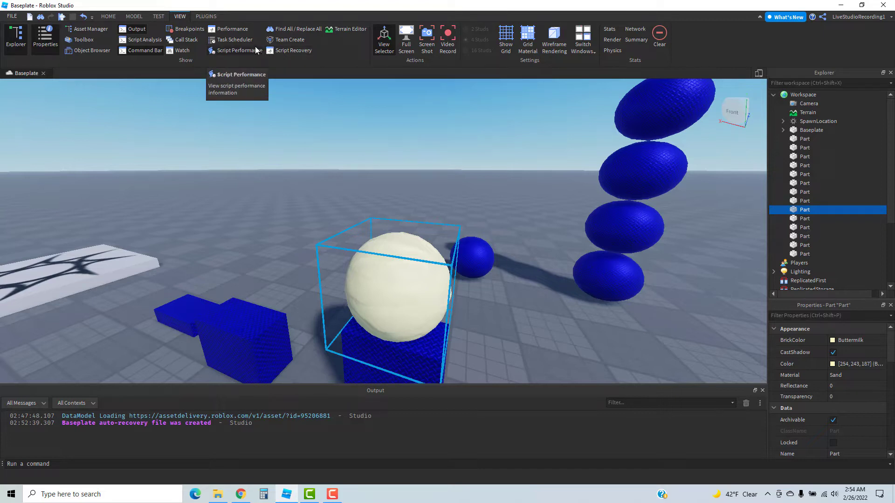
# Show the Asset Manager, Toolbox and Object Browser, and close all three again
pyautogui.click(98, 32)
pyautogui.click(96, 41)
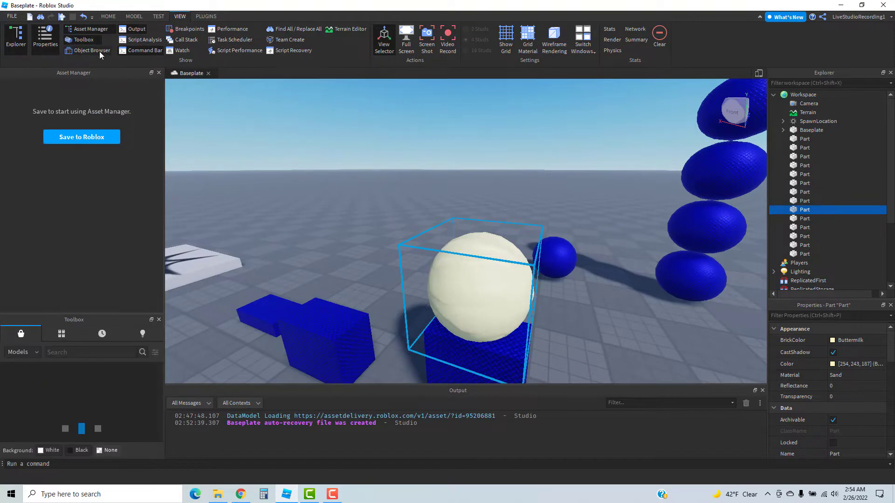
pyautogui.click(99, 51)
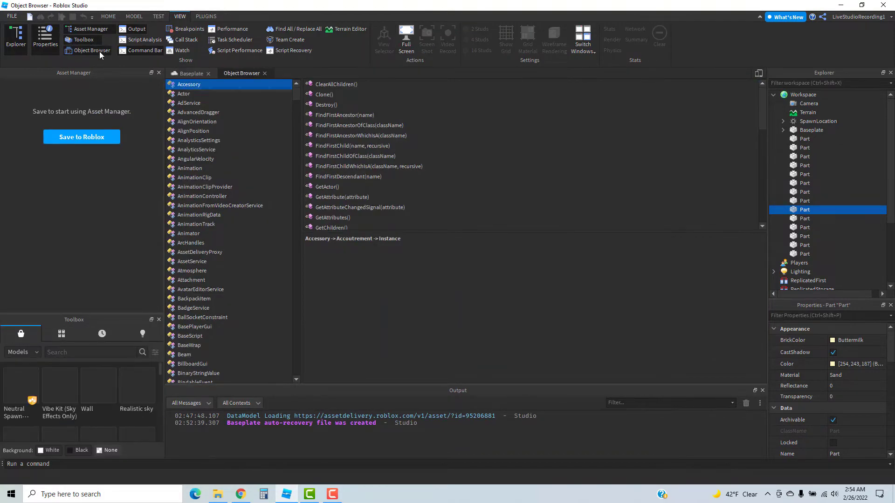
pyautogui.click(99, 51)
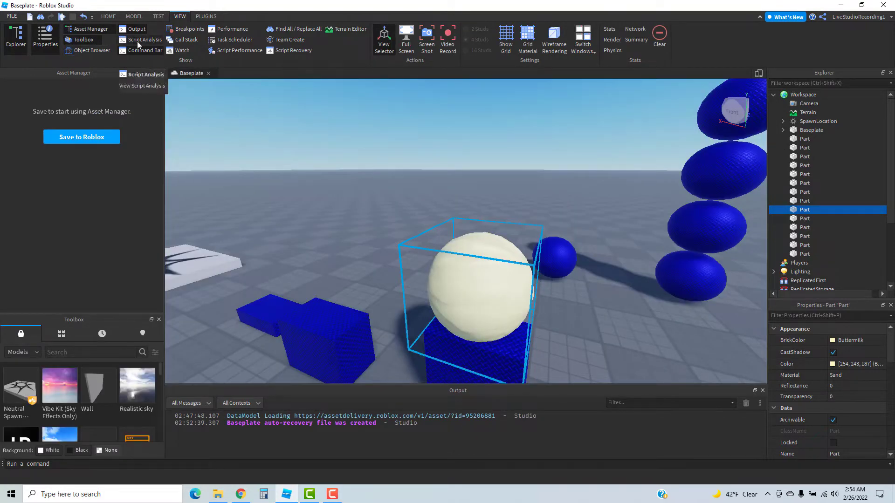
pyautogui.click(92, 42)
pyautogui.click(90, 33)
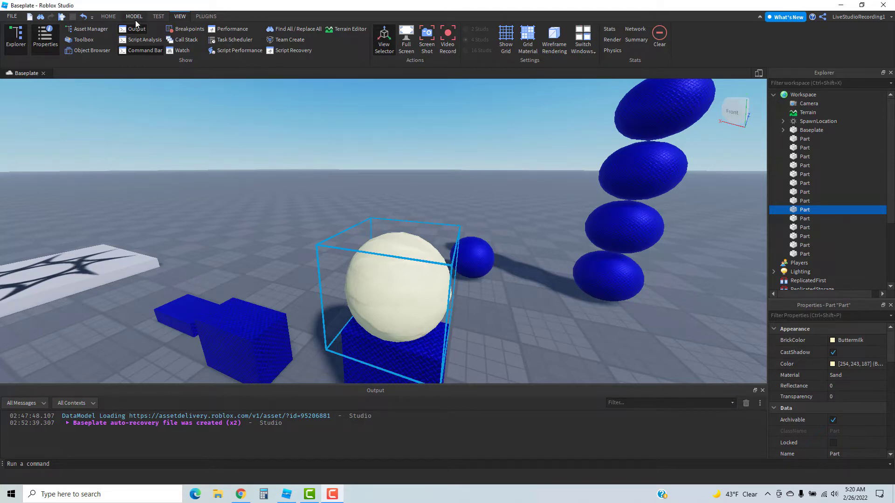
# Give the top sphere of the four-sphere column the Brick material and a green color
pyautogui.click(135, 20)
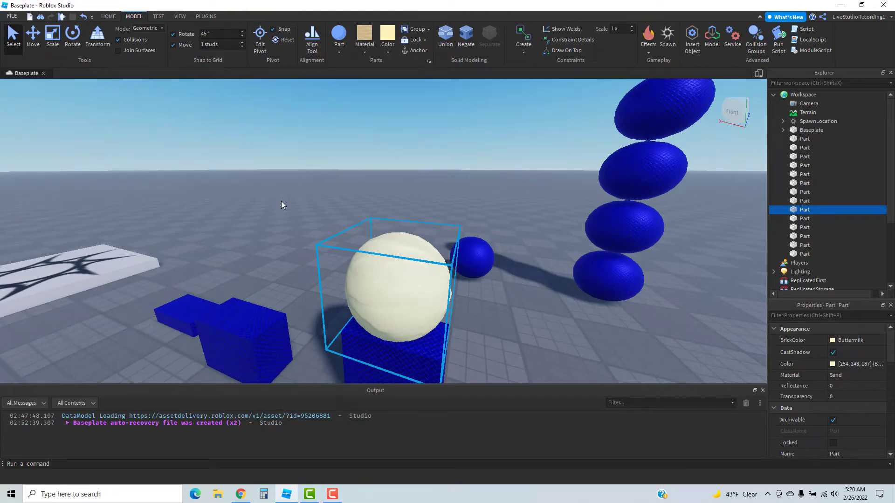
pyautogui.moveTo(281, 201); pyautogui.dragTo(280, 201, button='right')
pyautogui.press('d')
pyautogui.press('d')
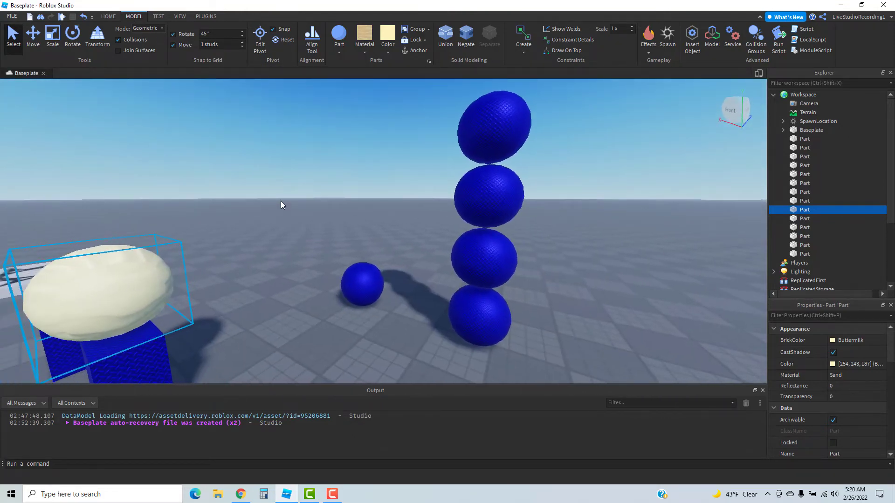
pyautogui.click(381, 125)
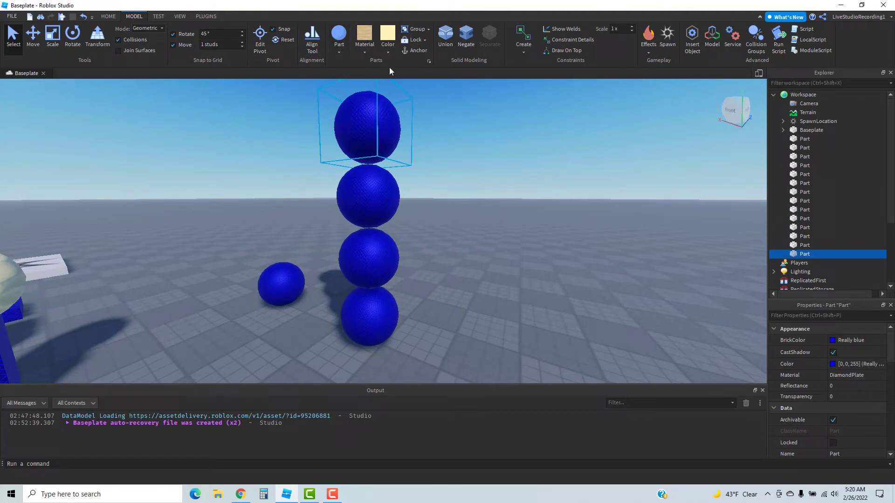
pyautogui.click(365, 35)
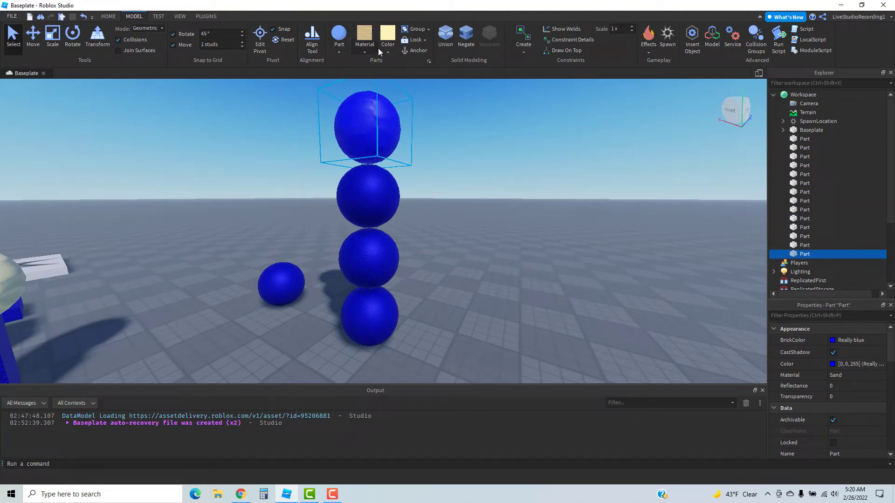
pyautogui.click(363, 52)
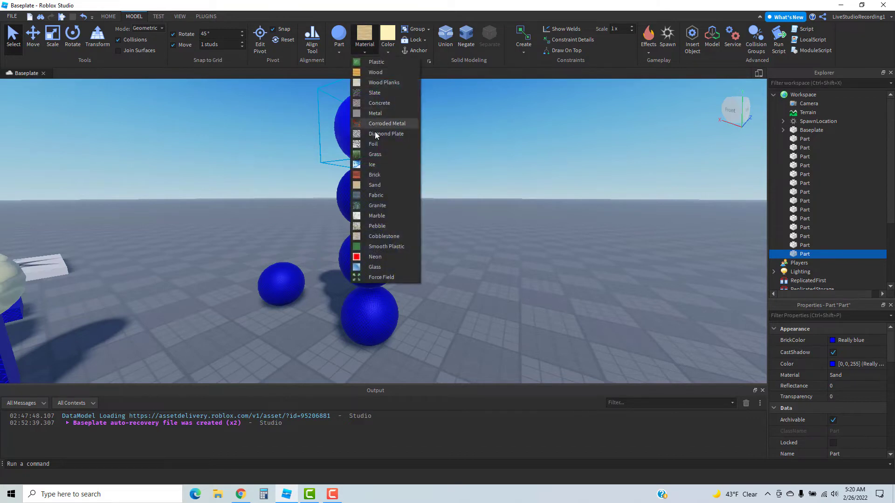
pyautogui.click(376, 171)
pyautogui.click(390, 44)
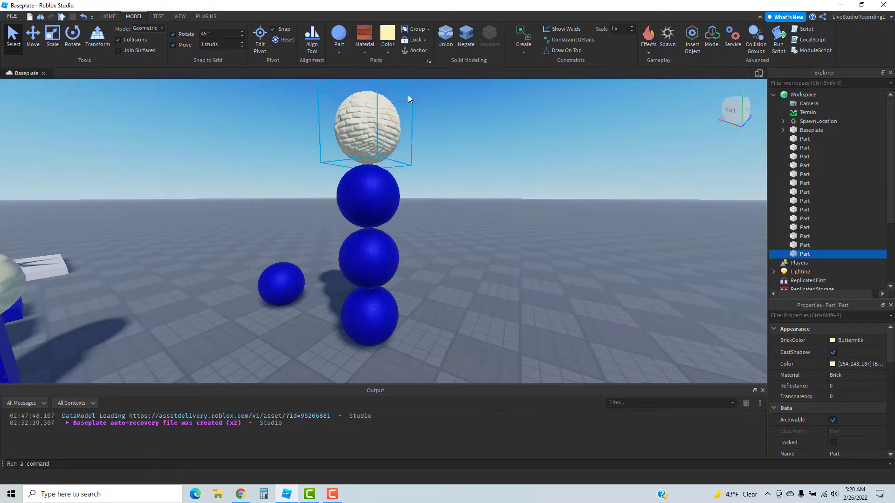
pyautogui.click(388, 53)
pyautogui.click(407, 100)
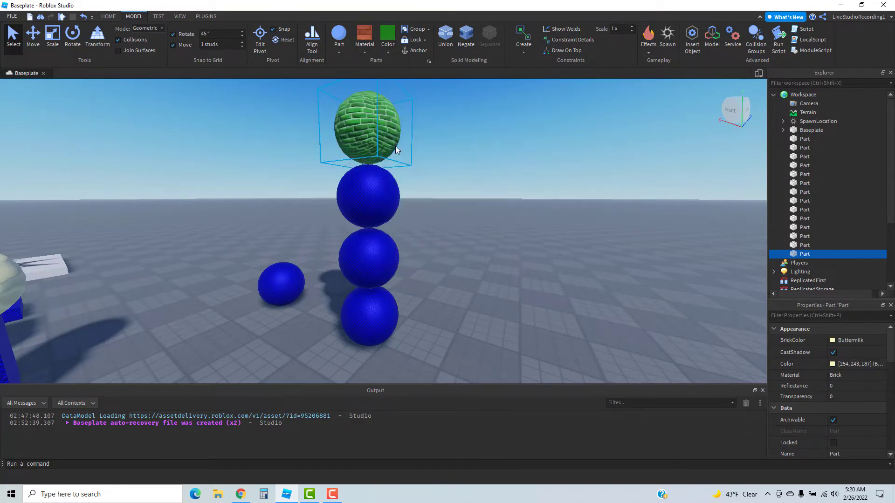
# Give the second sphere from the top of the column the Slate material and a bright pink color
pyautogui.click(359, 217)
pyautogui.click(365, 52)
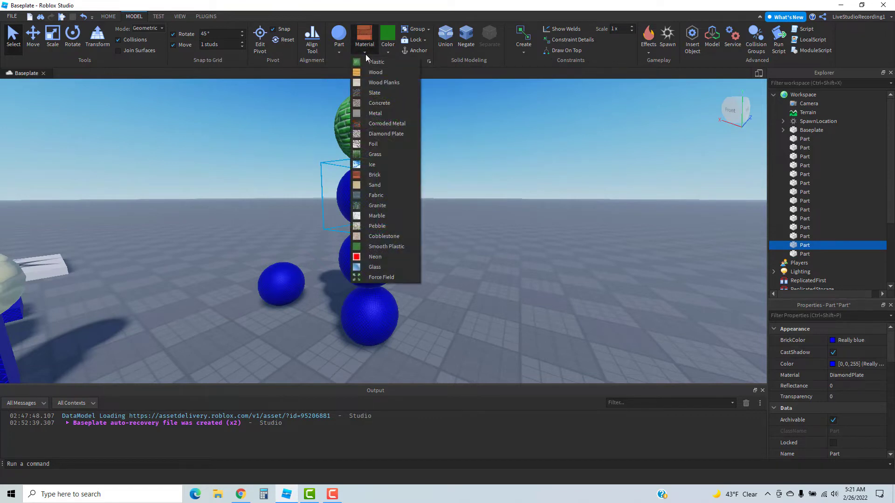
pyautogui.click(376, 95)
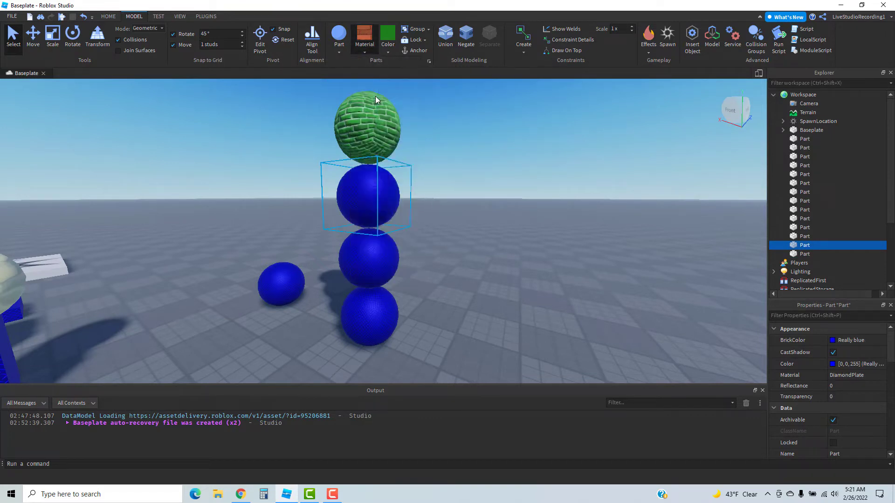
pyautogui.click(389, 52)
pyautogui.click(511, 124)
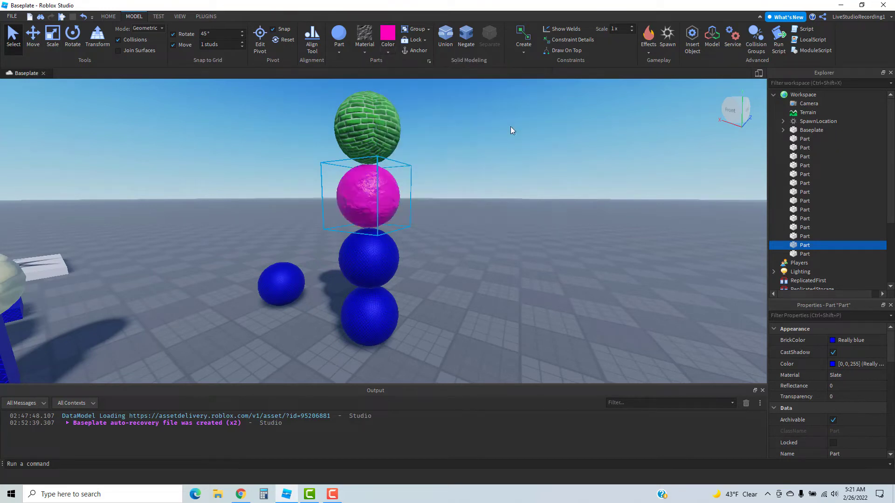
# Give the third sphere from the top of the column the Ice material and a brown color
pyautogui.click(358, 275)
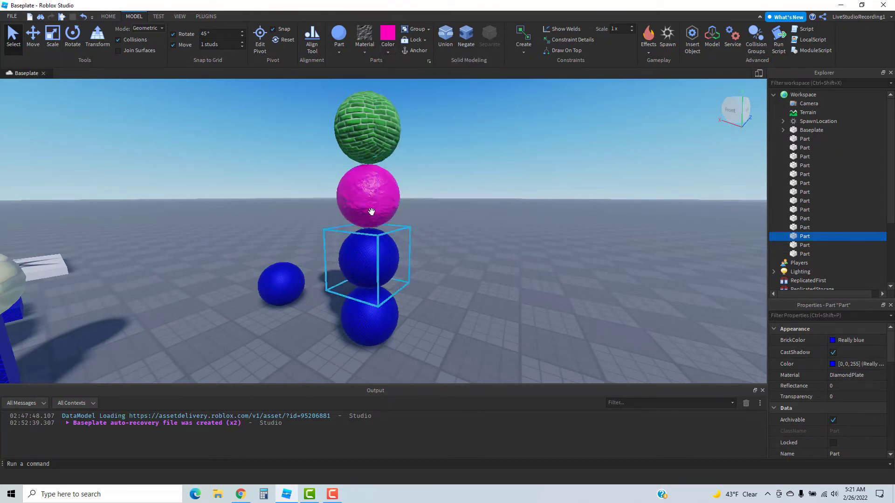
pyautogui.click(371, 54)
pyautogui.click(372, 167)
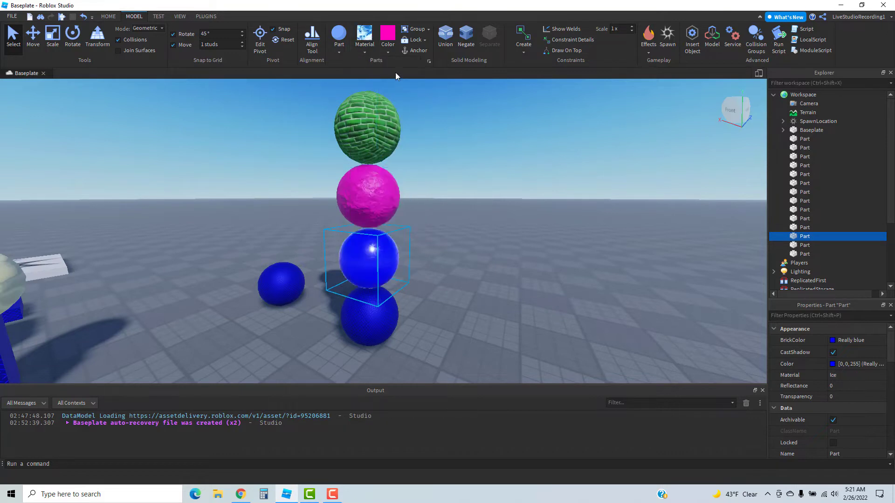
pyautogui.click(389, 49)
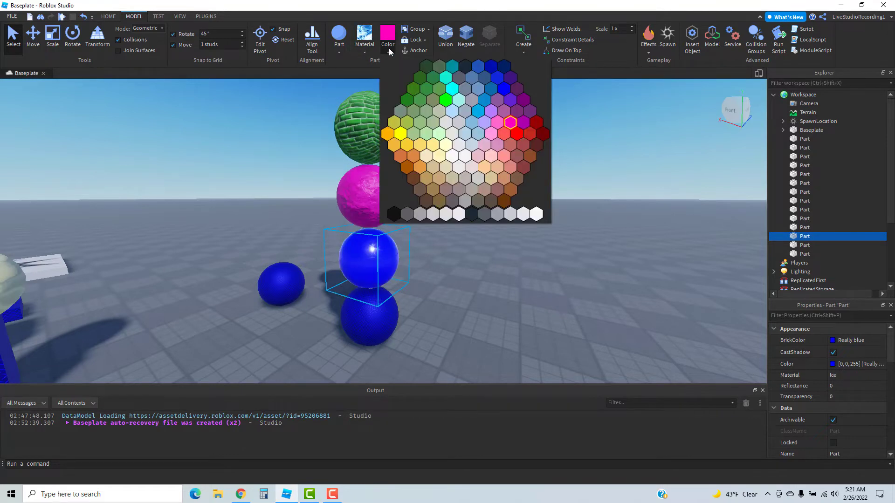
pyautogui.click(503, 204)
# Set the material of the bottom sphere in the column to Neon, keeping its blue color
pyautogui.click(358, 310)
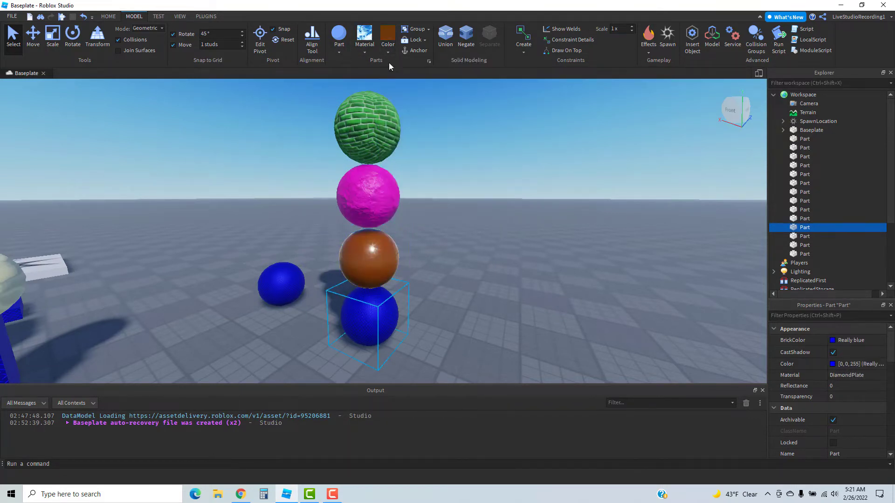
pyautogui.click(364, 54)
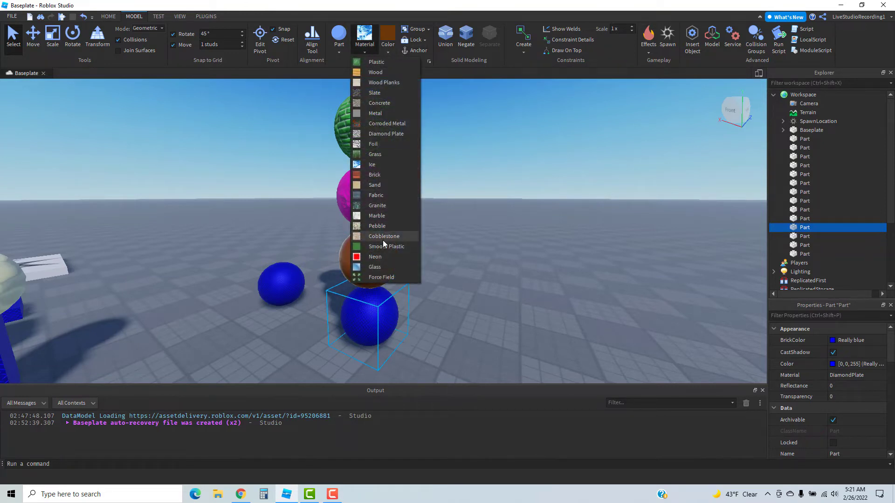
pyautogui.click(375, 256)
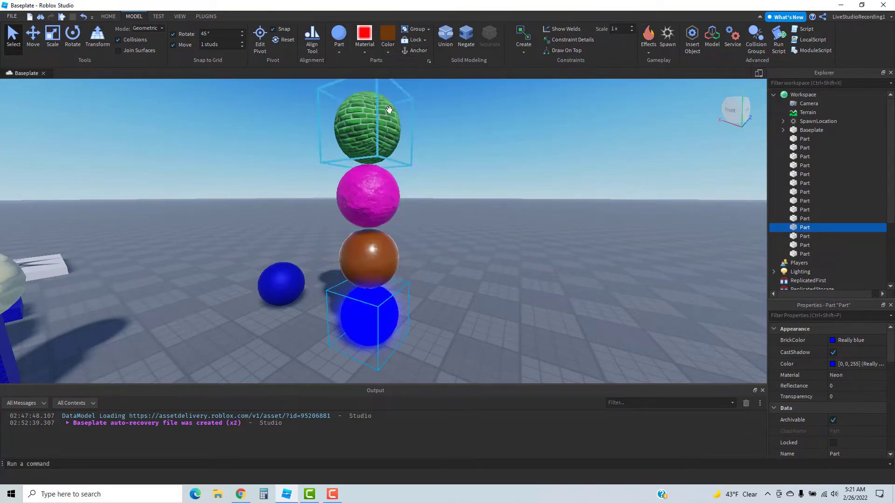
pyautogui.click(387, 48)
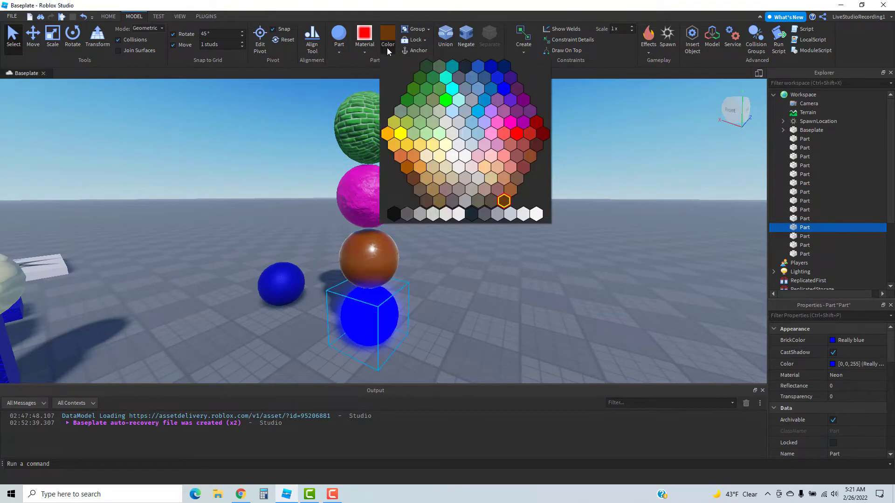
pyautogui.click(269, 281)
# Change the material of the standalone blue sphere beside the column to Corroded Metal, keeping its blue color
pyautogui.moveTo(306, 297); pyautogui.dragTo(306, 298, button='right')
pyautogui.press('w')
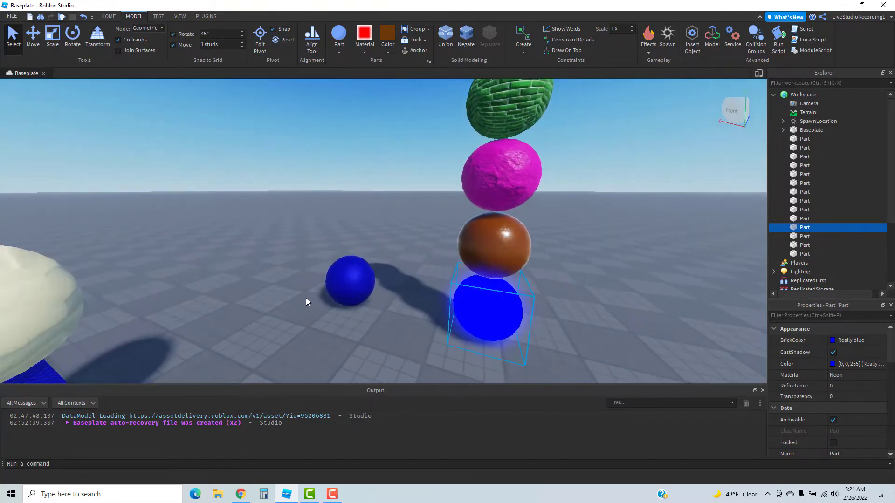
pyautogui.click(332, 292)
pyautogui.click(340, 52)
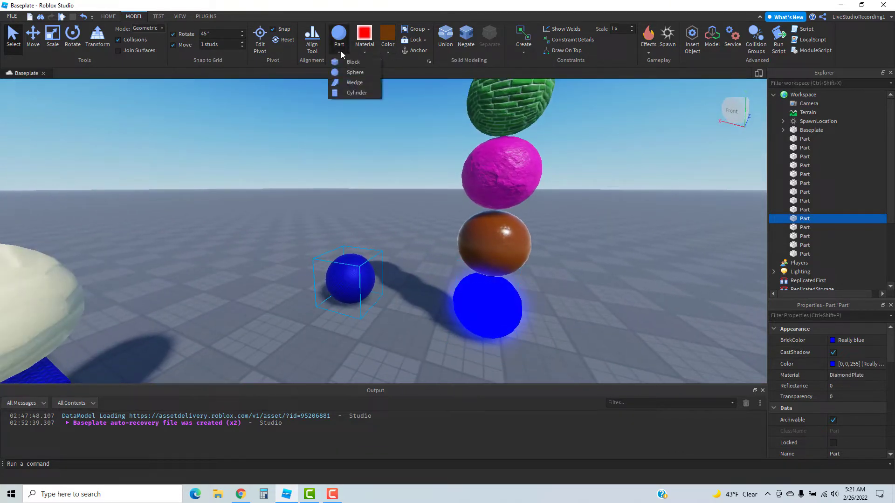
pyautogui.click(360, 51)
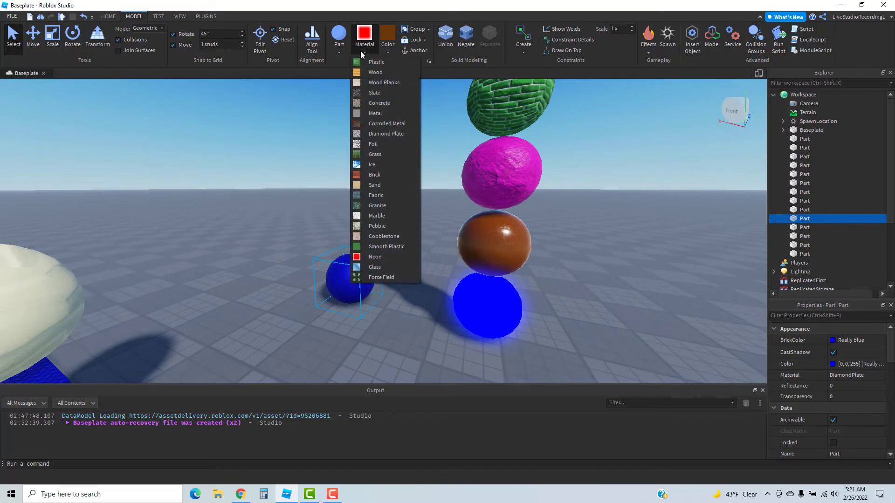
pyautogui.click(377, 123)
pyautogui.click(386, 51)
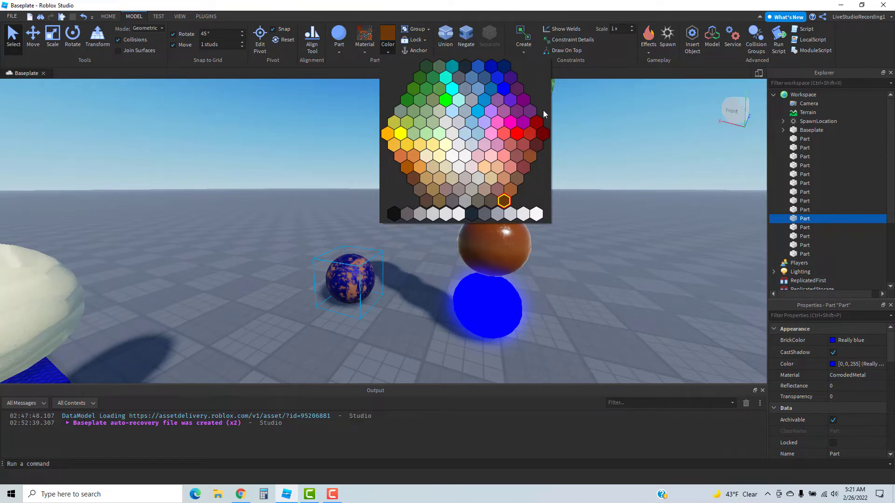
# Give the top block of the three-block stack the Foil material and the New Yeller color
pyautogui.scroll(-5, 230, 299)
pyautogui.moveTo(230, 298); pyautogui.dragTo(228, 298, button='right')
pyautogui.click(329, 270)
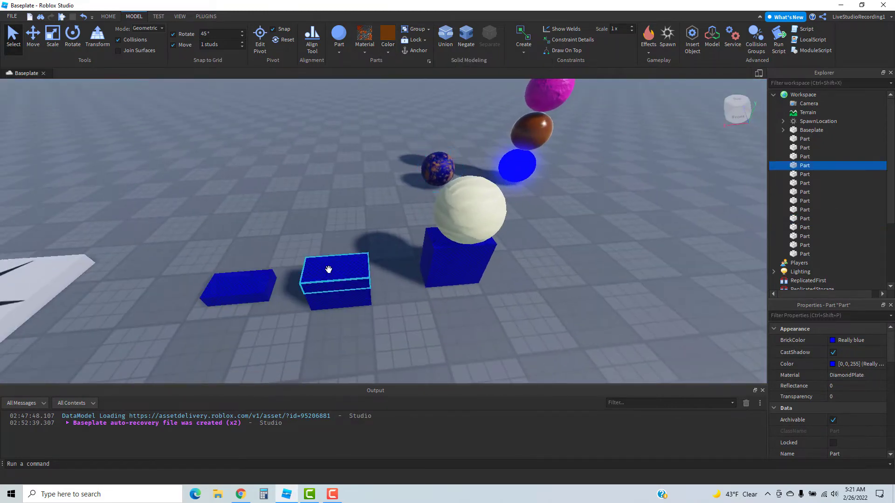
pyautogui.click(369, 51)
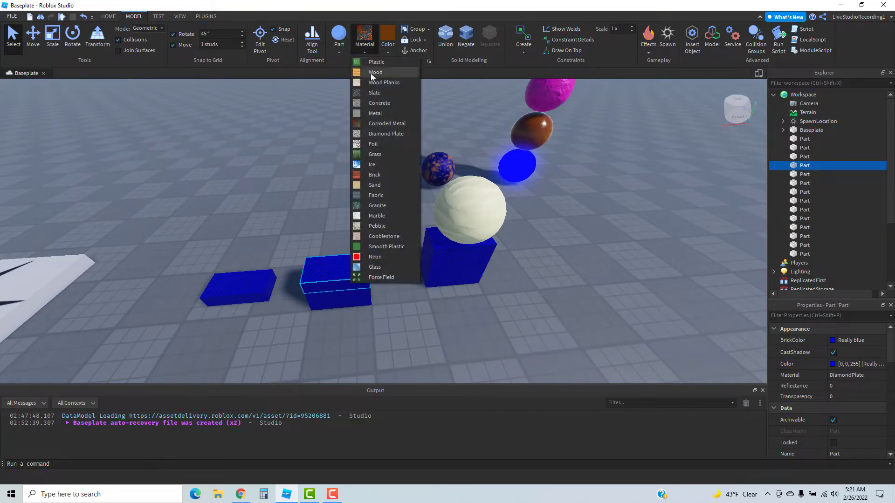
pyautogui.click(372, 144)
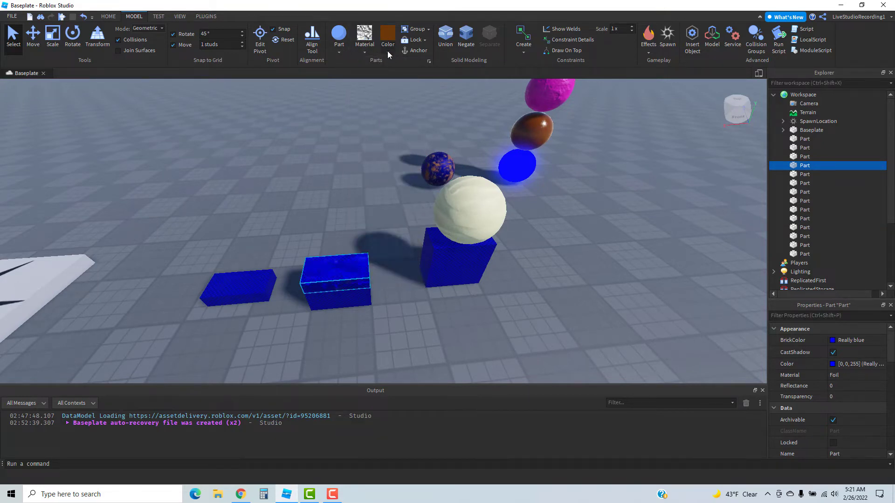
pyautogui.click(387, 49)
pyautogui.click(401, 134)
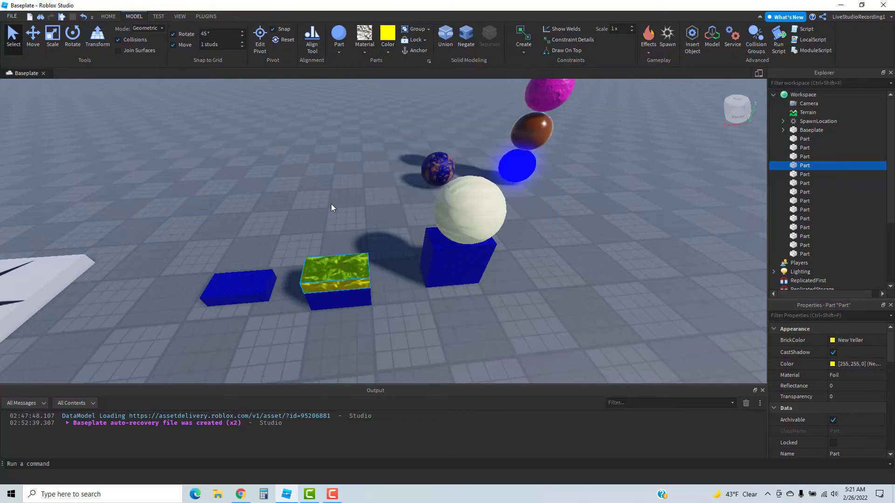
# Give the middle block of the three-block stack the Fabric material and the Light blue color
pyautogui.scroll(-3, 331, 208)
pyautogui.moveTo(331, 208); pyautogui.dragTo(331, 208, button='right')
pyautogui.click(316, 315)
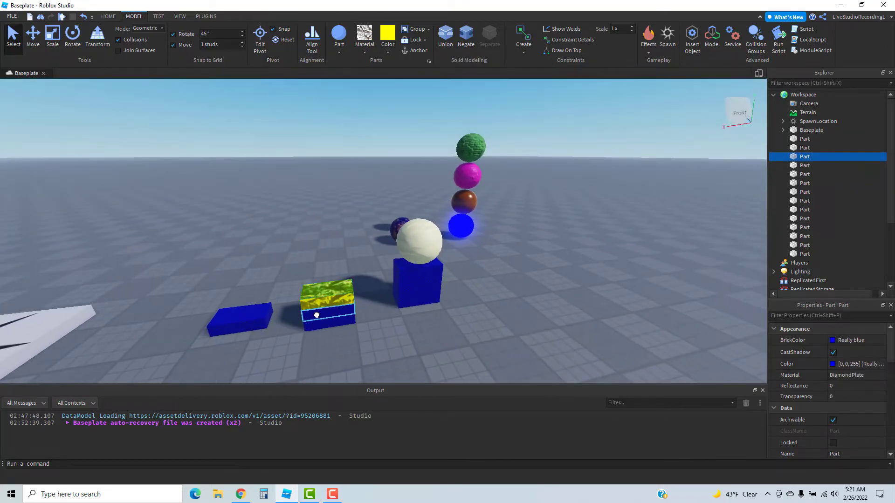
pyautogui.click(362, 49)
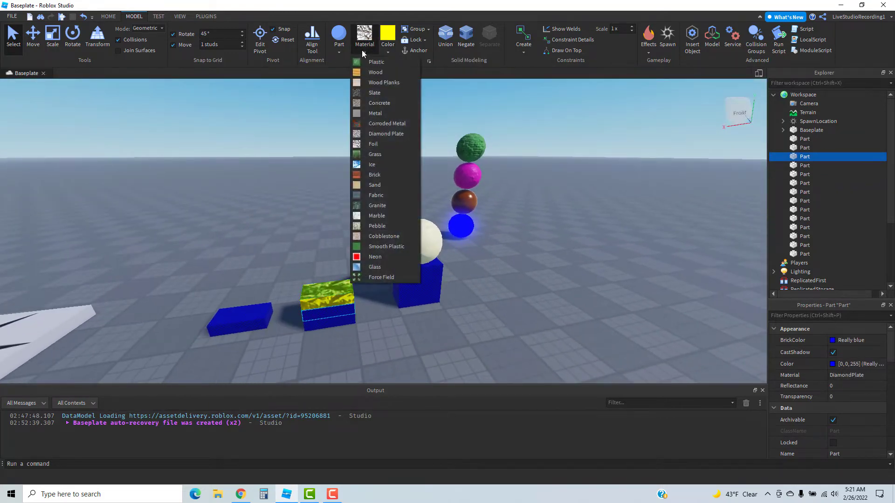
pyautogui.click(368, 191)
pyautogui.click(390, 50)
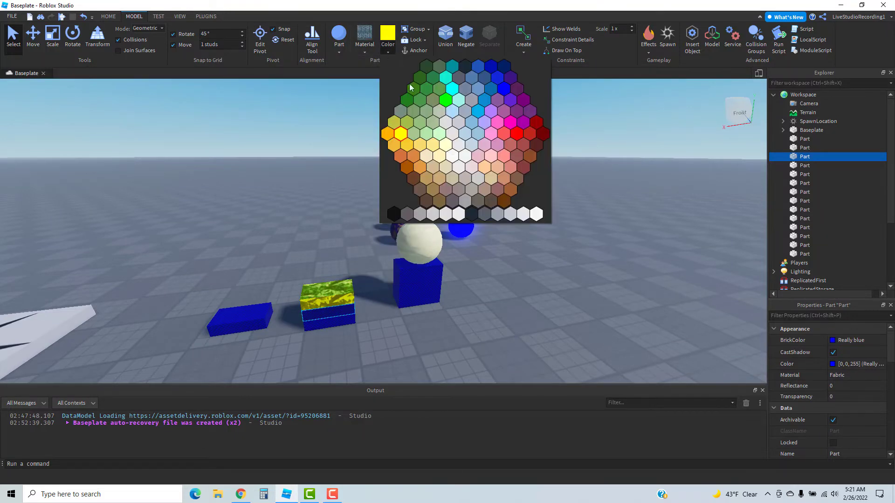
pyautogui.click(465, 136)
# Give the bottom block of the three-block stack the Grass material and a bright green color
pyautogui.moveTo(331, 231); pyautogui.dragTo(332, 231, button='right')
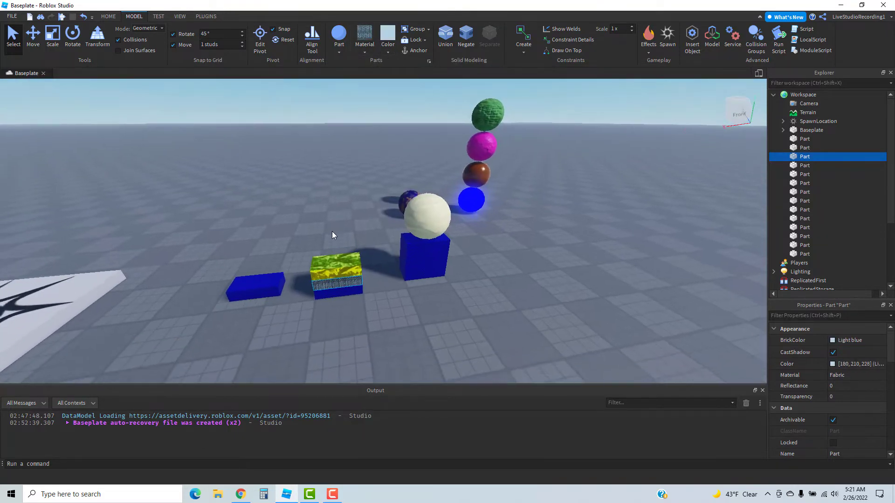
pyautogui.click(322, 290)
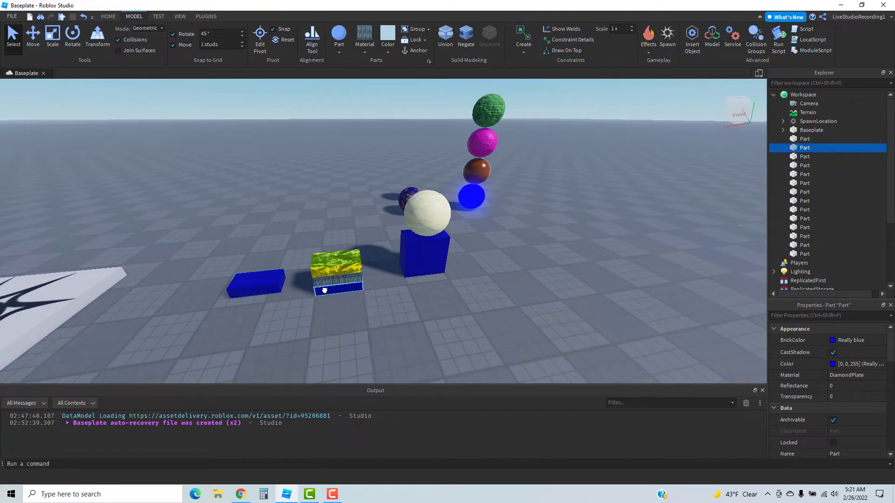
pyautogui.click(336, 50)
pyautogui.click(365, 51)
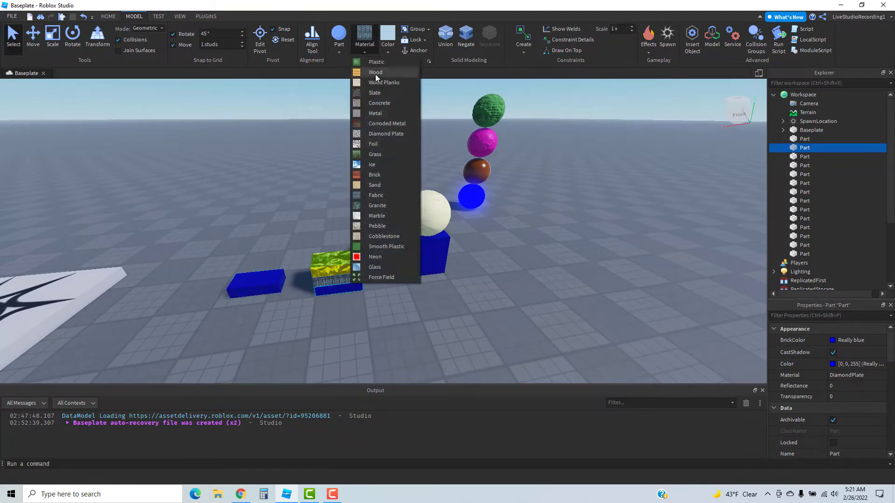
pyautogui.click(379, 154)
pyautogui.click(387, 50)
pyautogui.click(445, 101)
# Give the top block directly under the large cream sphere the Marble material and an off-white color
pyautogui.click(397, 294)
pyautogui.click(365, 50)
pyautogui.click(378, 217)
pyautogui.click(388, 50)
pyautogui.click(388, 51)
pyautogui.click(466, 127)
# Under the cream sphere, make the second block Pebble in light brown and the third block Glass in Medium stone grey
pyautogui.click(415, 263)
pyautogui.click(365, 51)
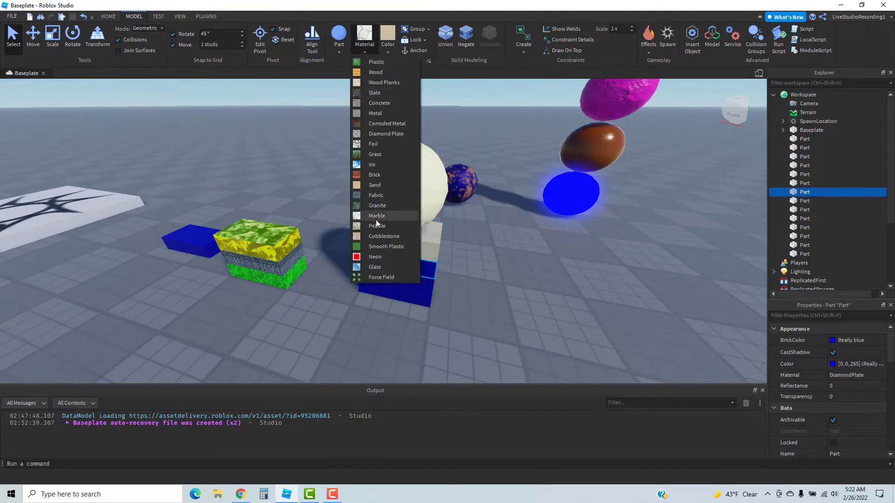
pyautogui.click(375, 224)
pyautogui.click(388, 51)
pyautogui.click(475, 154)
pyautogui.click(401, 282)
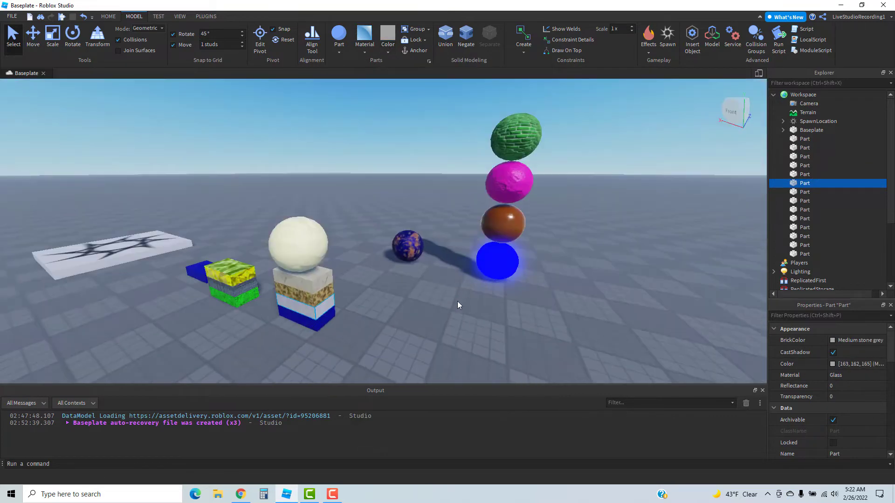
pyautogui.click(458, 303)
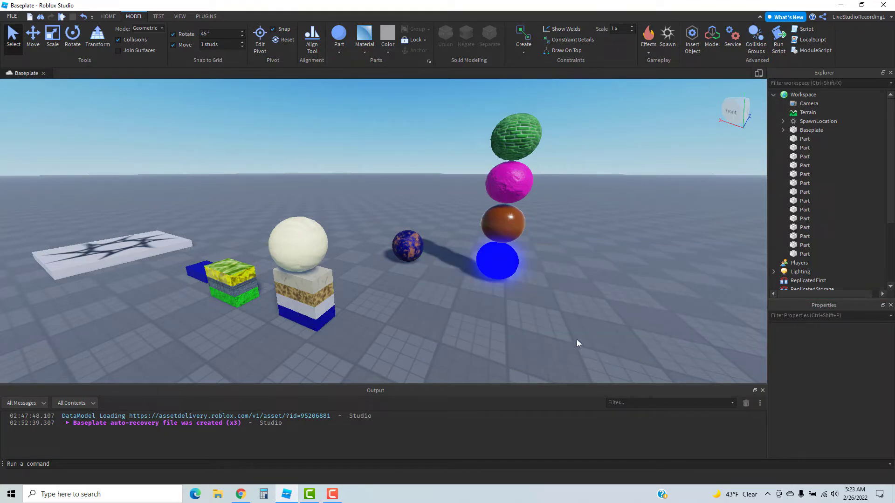
# Select the large cream sphere on top of the four-block stack and focus on it
pyautogui.click(303, 245)
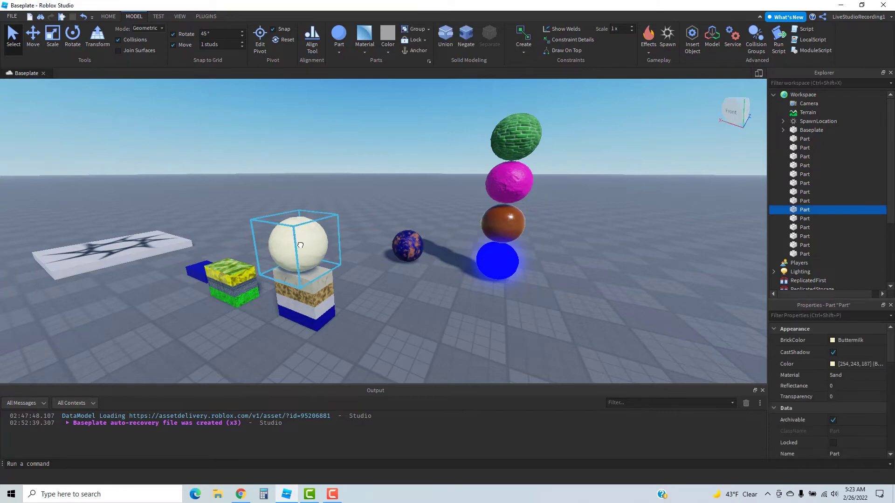
pyautogui.moveTo(378, 293); pyautogui.dragTo(411, 304, button='right')
pyautogui.press('a')
pyautogui.press('w')
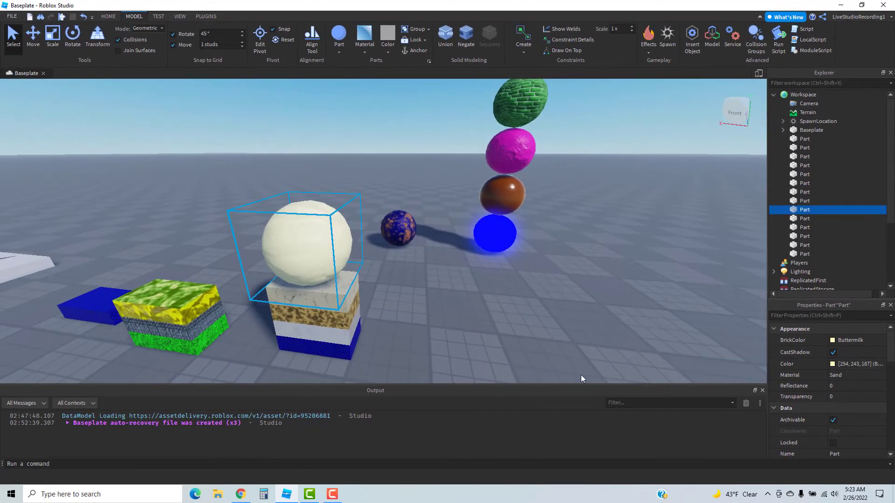
pyautogui.press('f')
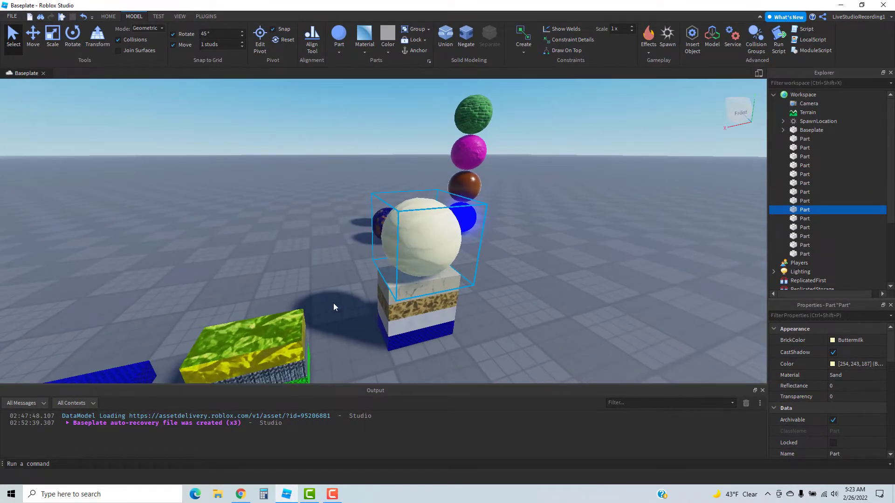
pyautogui.moveTo(597, 283); pyautogui.dragTo(597, 283, button='right')
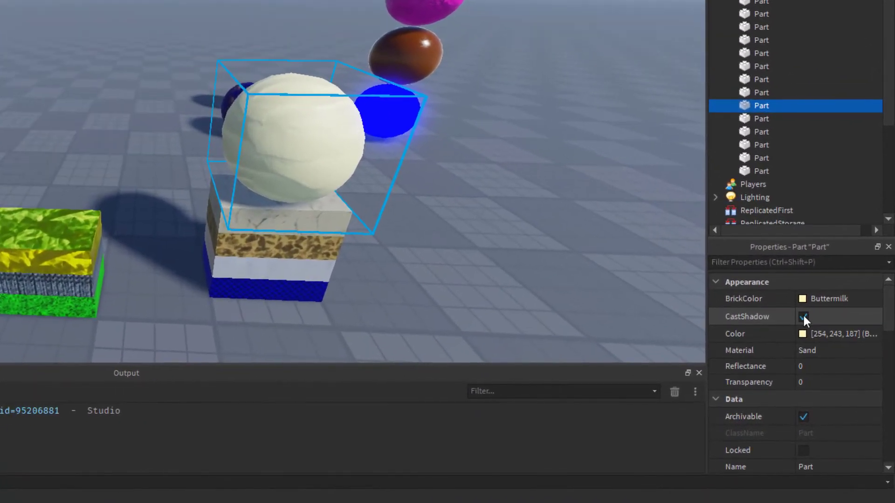
# Toggle the cream sphere's CastShadow property off and on again to compare its shadow
pyautogui.click(832, 350)
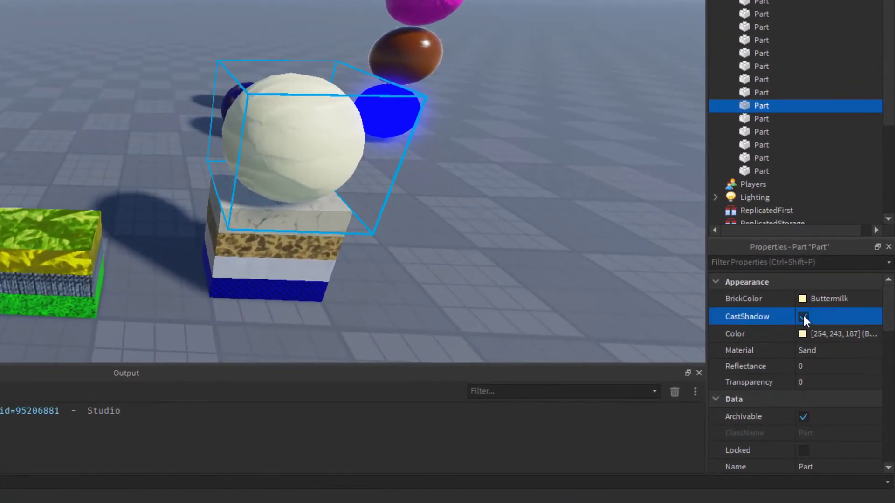
pyautogui.click(803, 317)
pyautogui.click(803, 316)
pyautogui.click(803, 317)
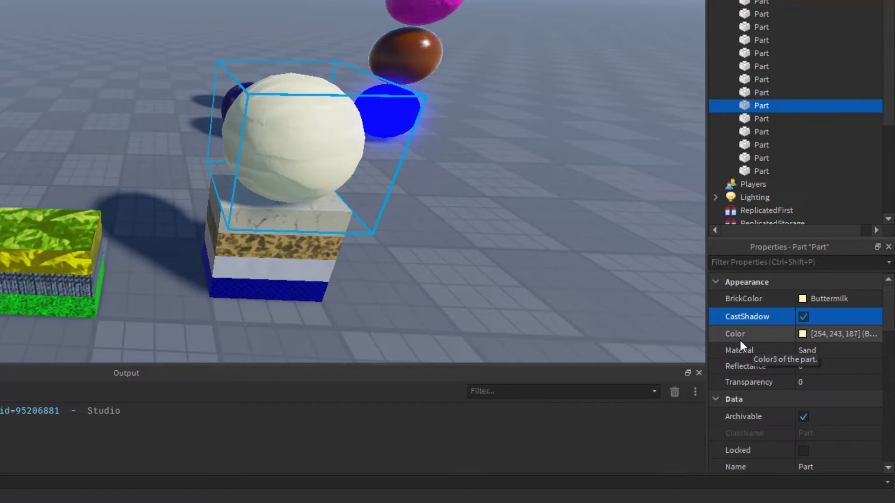
# Examine the BrickColor palette and the Color picker for the cream sphere without changing its color
pyautogui.click(824, 300)
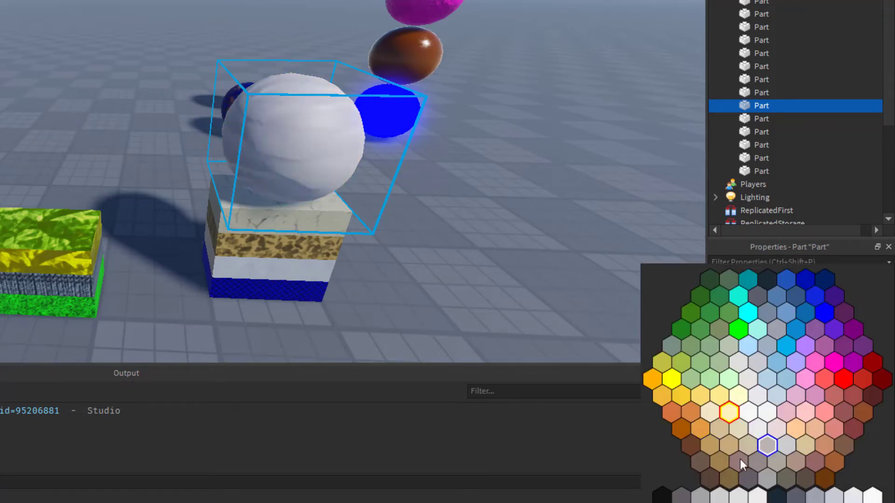
pyautogui.click(581, 218)
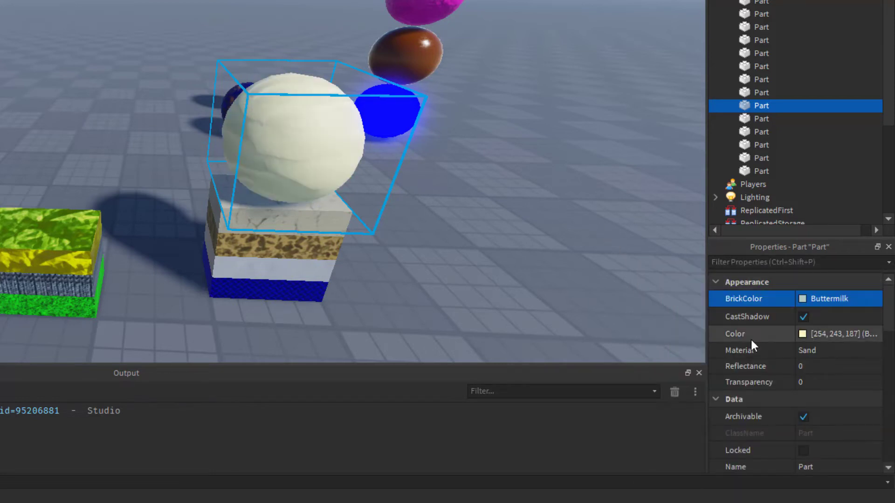
pyautogui.click(804, 333)
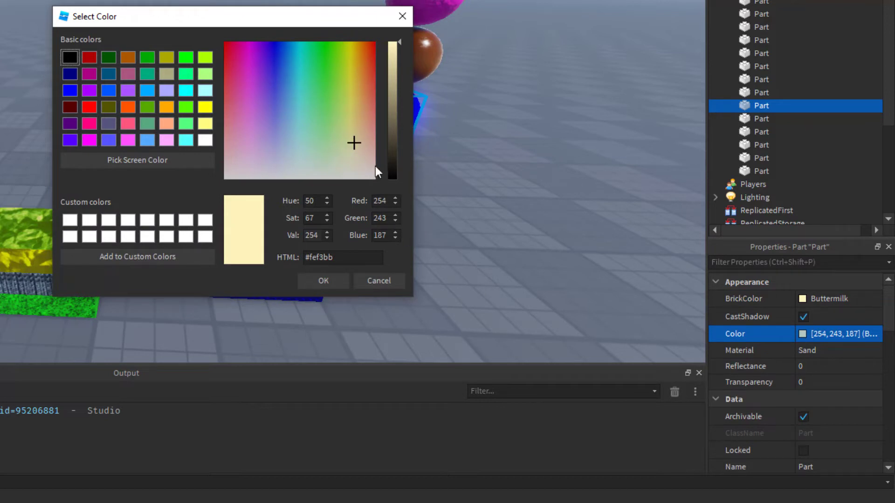
pyautogui.click(387, 279)
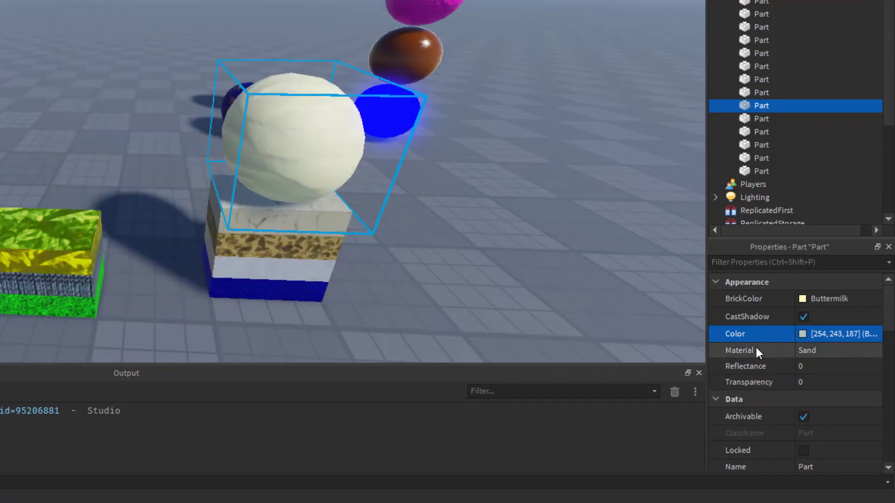
# Browse the Material options available in the cream sphere's properties, keeping Sand
pyautogui.click(814, 355)
pyautogui.click(814, 354)
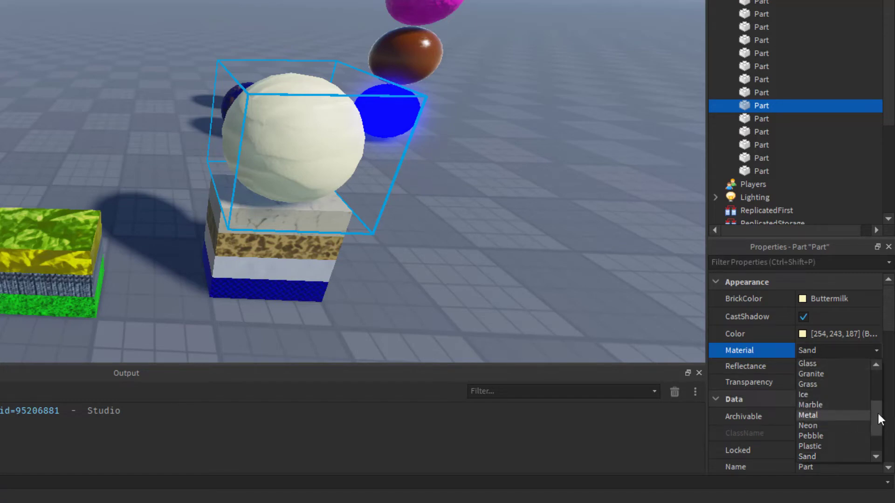
pyautogui.moveTo(877, 412)
pyautogui.mouseDown()
pyautogui.moveTo(879, 435)
pyautogui.moveTo(881, 389)
pyautogui.moveTo(887, 410)
pyautogui.mouseUp()
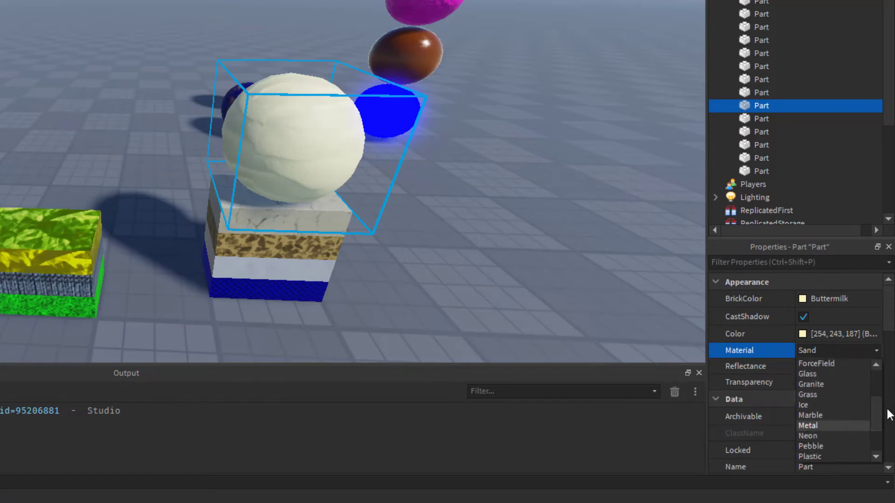
pyautogui.click(732, 256)
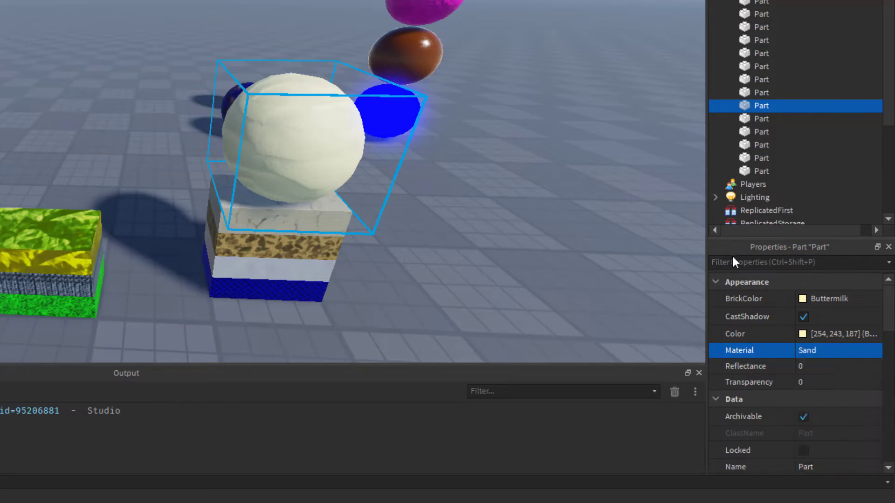
# Set the cream sphere's Reflectance to 1 and inspect its surface from different angles
pyautogui.moveTo(755, 368)
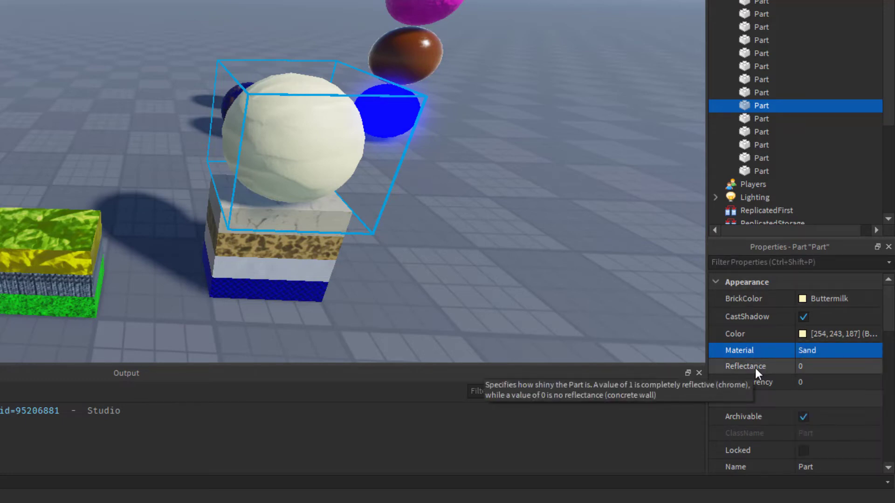
pyautogui.click(807, 366)
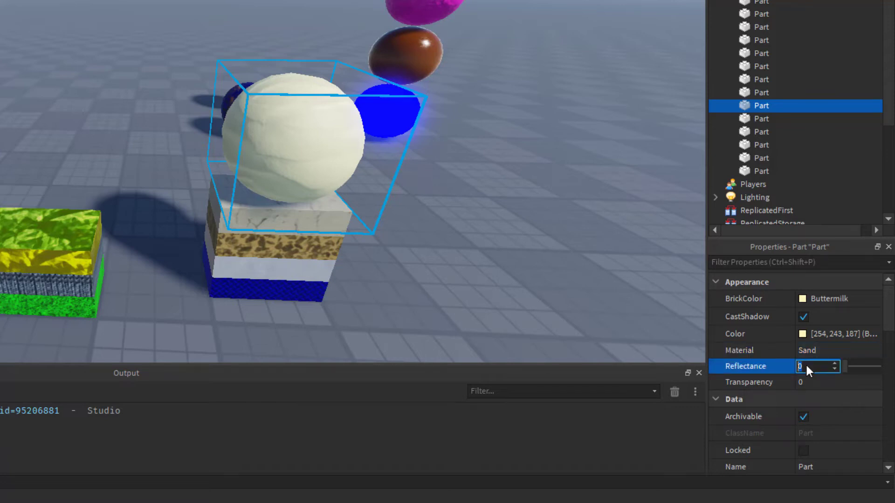
pyautogui.write('1')
pyautogui.press('Return')
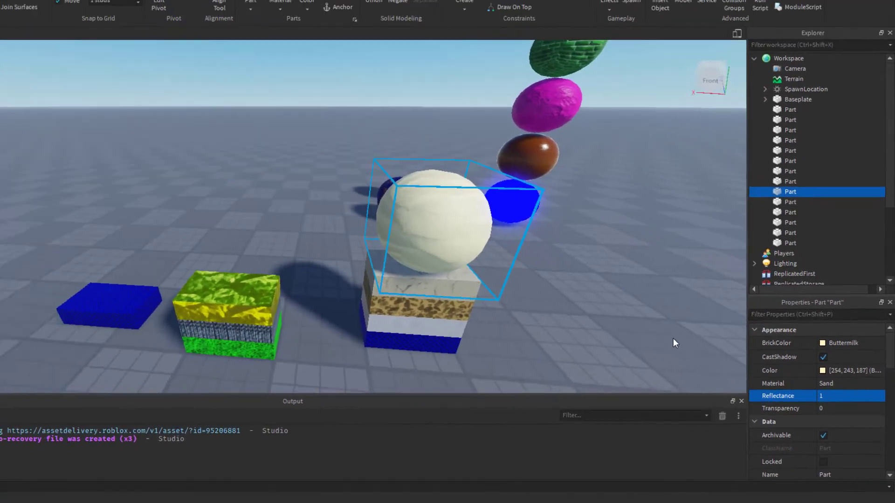
pyautogui.moveTo(613, 294); pyautogui.dragTo(614, 293, button='right')
pyautogui.moveTo(692, 355); pyautogui.dragTo(692, 356, button='right')
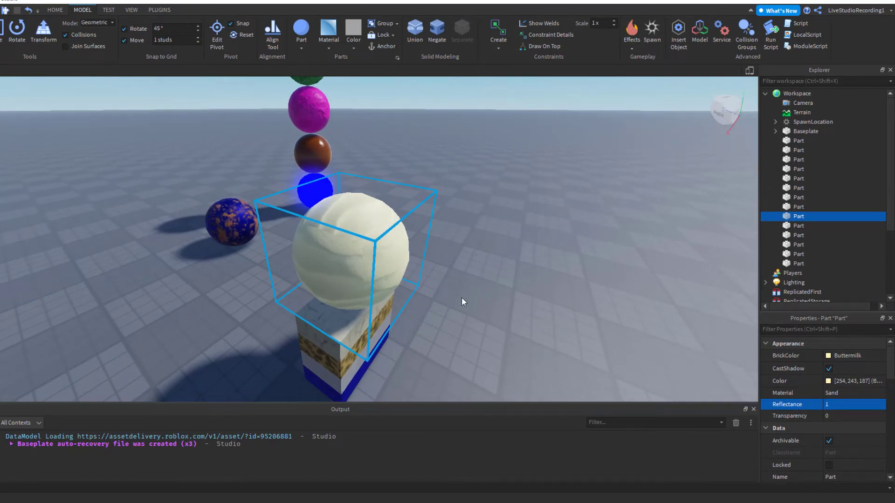
pyautogui.moveTo(461, 297); pyautogui.dragTo(460, 298, button='right')
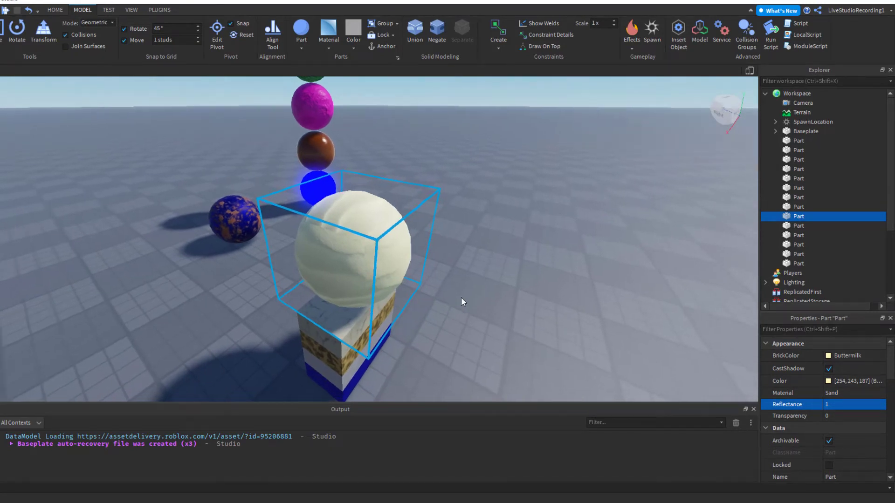
# Change the cream sphere's Material to Glass and inspect its reflective surface from different angles
pyautogui.click(331, 42)
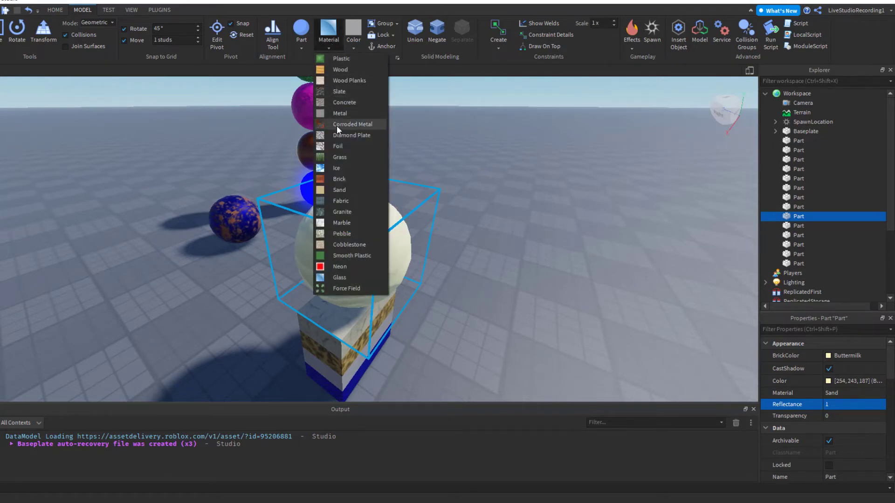
pyautogui.click(349, 276)
pyautogui.moveTo(475, 329); pyautogui.dragTo(478, 328, button='right')
pyautogui.press('d')
pyautogui.press('a')
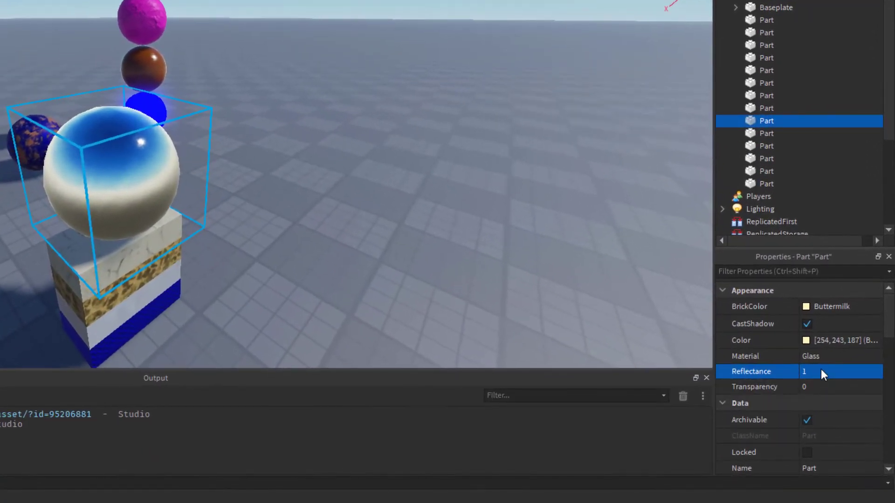
# Try varying the glass sphere's Reflectance, ending back at 1, and inspect its reflections from another angle
pyautogui.click(824, 382)
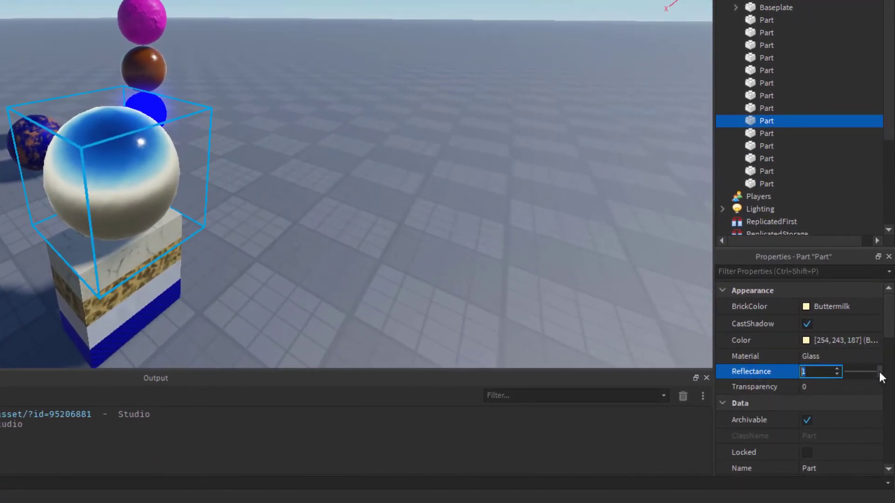
pyautogui.moveTo(879, 371)
pyautogui.mouseDown()
pyautogui.moveTo(844, 370)
pyautogui.moveTo(883, 377)
pyautogui.mouseUp()
pyautogui.press('d')
pyautogui.moveTo(512, 271); pyautogui.dragTo(512, 272, button='right')
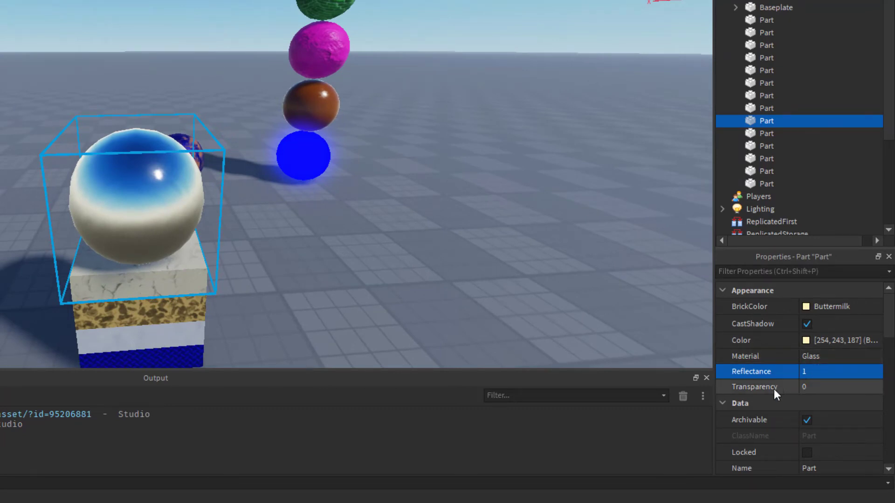
pyautogui.moveTo(524, 310); pyautogui.dragTo(524, 311, button='right')
pyautogui.press('d')
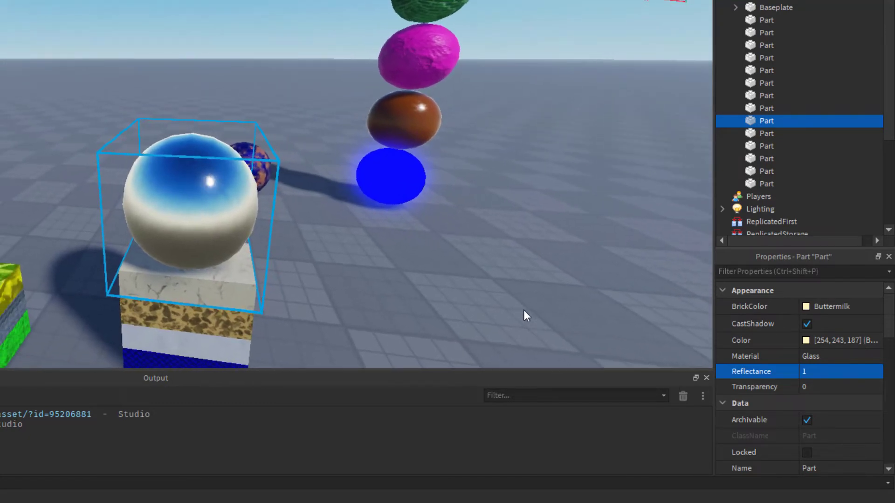
# Set the Transparency of the green brick sphere on top of the sphere tower to 0.5
pyautogui.rightClick(488, 322)
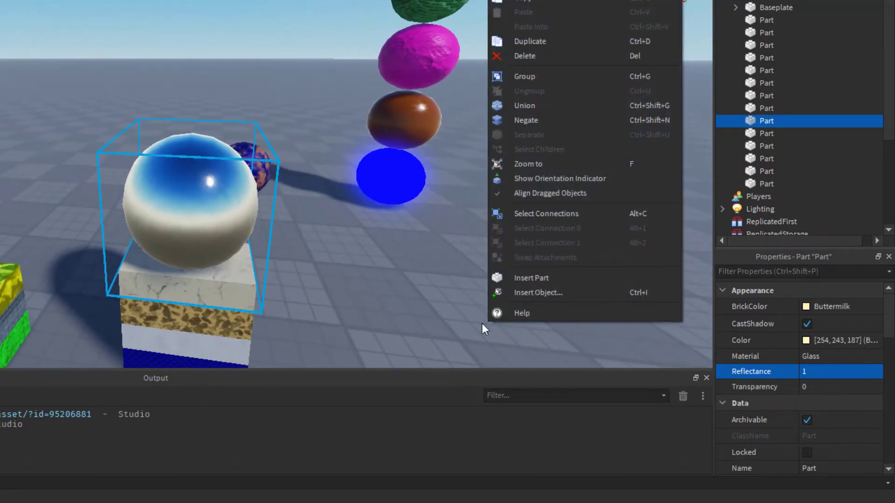
pyautogui.click(455, 328)
pyautogui.press('d')
pyautogui.moveTo(444, 315); pyautogui.dragTo(444, 315, button='right')
pyautogui.press('w')
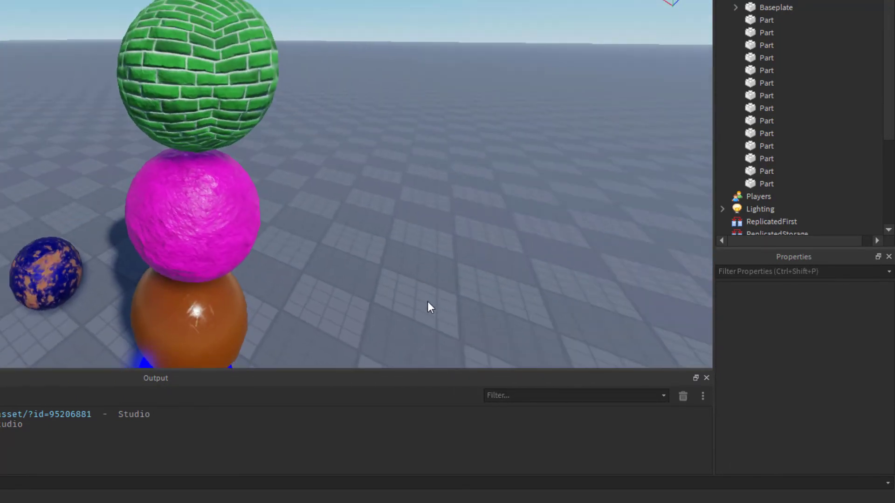
pyautogui.click(233, 72)
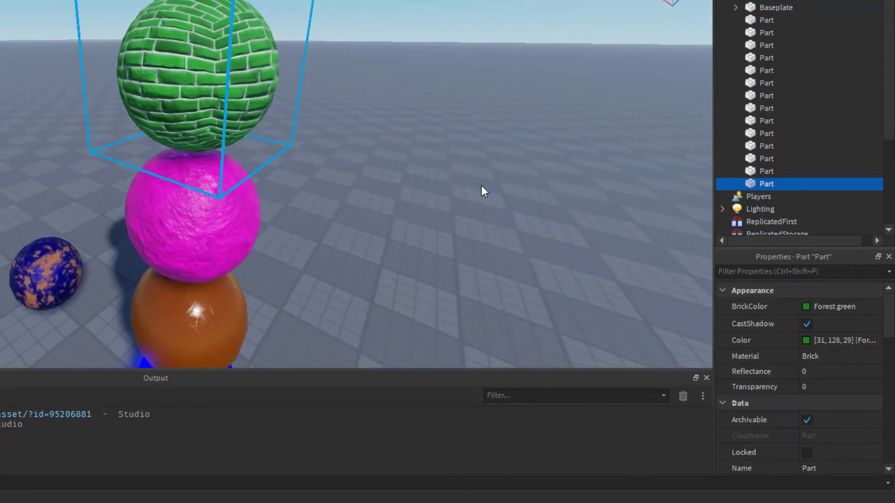
pyautogui.click(804, 387)
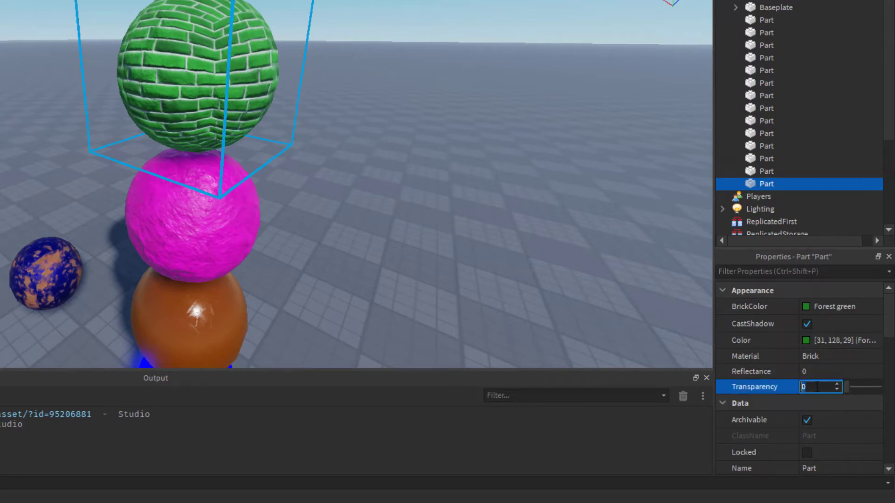
pyautogui.write('.5')
pyautogui.press('Return')
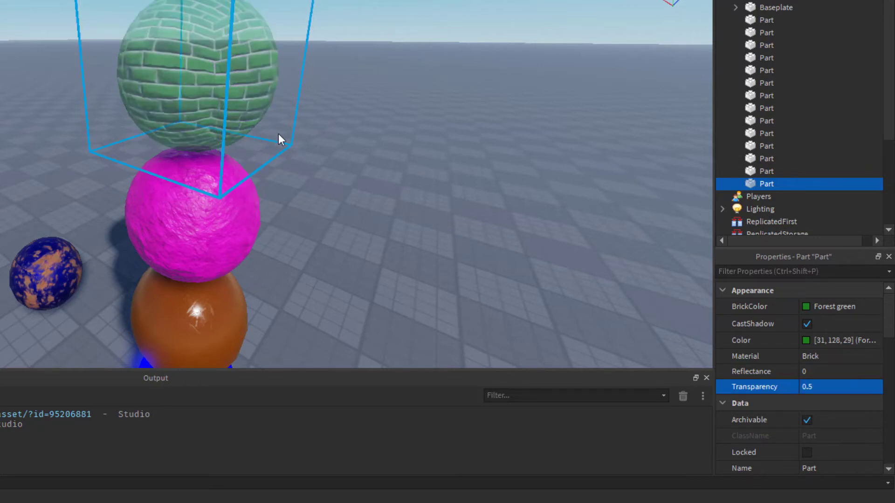
# Fine-tune the green brick sphere's Transparency to 0.4
pyautogui.click(814, 388)
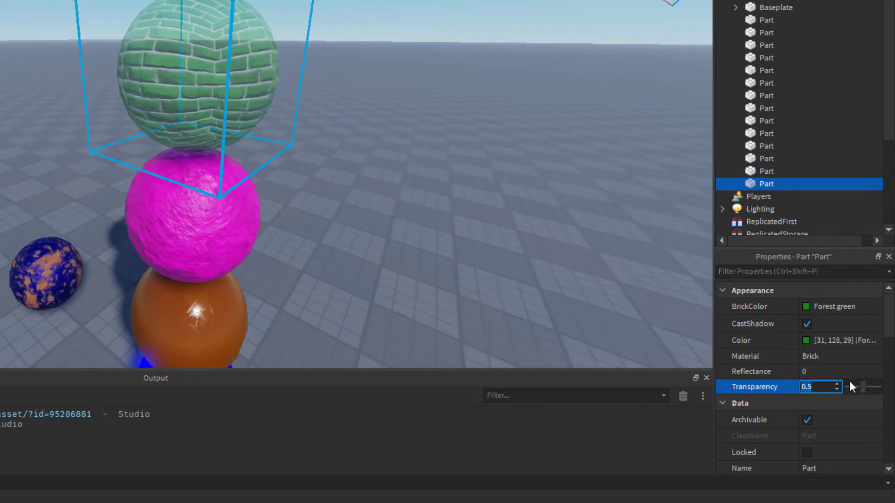
pyautogui.moveTo(861, 388)
pyautogui.mouseDown()
pyautogui.moveTo(878, 389)
pyautogui.moveTo(831, 396)
pyautogui.moveTo(873, 393)
pyautogui.moveTo(863, 393)
pyautogui.mouseUp()
pyautogui.moveTo(860, 393); pyautogui.dragTo(858, 393)
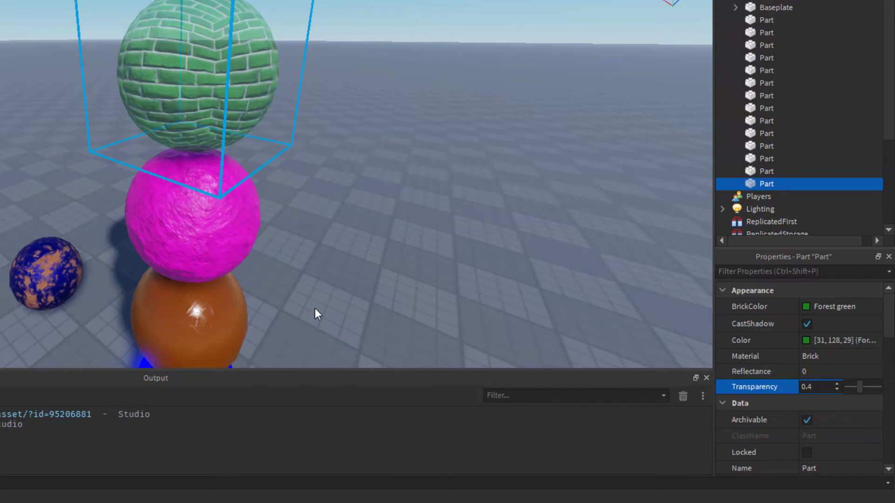
# Insert a new block part on the open baseplate beside the sphere tower
pyautogui.moveTo(315, 309)
pyautogui.mouseDown(button='right')
pyautogui.moveTo(326, 309)
pyautogui.moveTo(311, 307)
pyautogui.mouseUp(button='right')
pyautogui.press('w')
pyautogui.press('w')
pyautogui.press('w')
pyautogui.press('q')
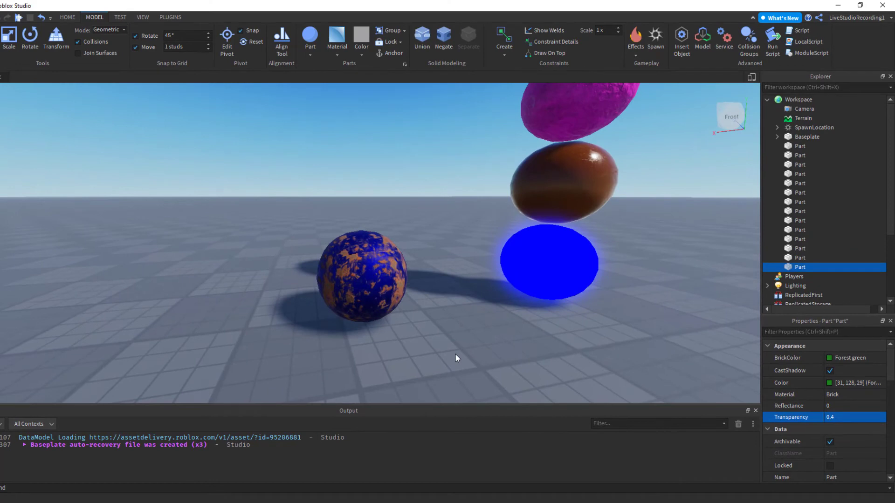
pyautogui.moveTo(456, 354); pyautogui.dragTo(457, 355, button='right')
pyautogui.press('s')
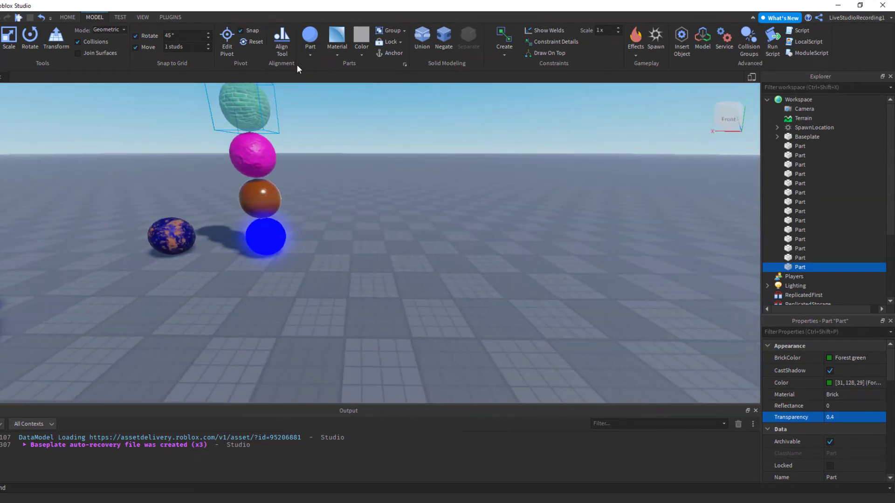
pyautogui.click(311, 54)
pyautogui.moveTo(393, 217); pyautogui.dragTo(374, 216, button='right')
pyautogui.click(309, 55)
pyautogui.click(319, 66)
pyautogui.press('s')
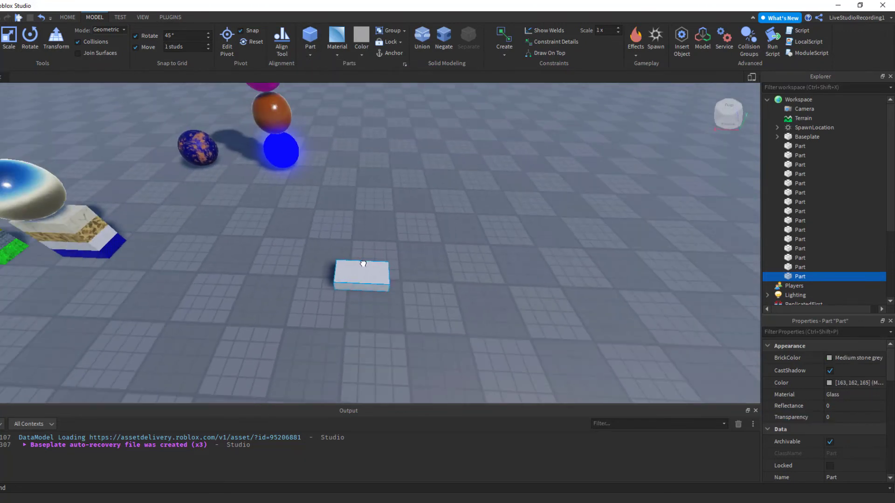
# Scale the new block taller, wider and thinner to form a freestanding wall panel
pyautogui.click(9, 40)
pyautogui.moveTo(362, 260); pyautogui.dragTo(354, 191)
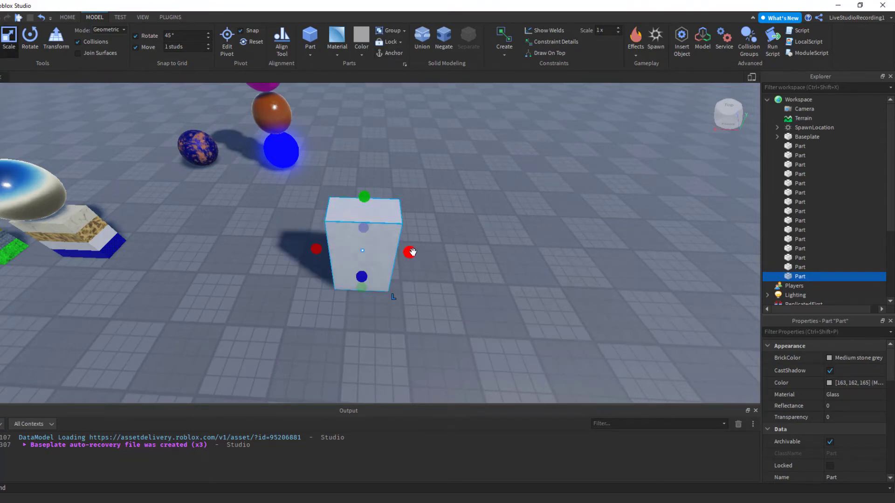
pyautogui.moveTo(410, 256); pyautogui.dragTo(495, 248)
pyautogui.moveTo(444, 276); pyautogui.dragTo(443, 276, button='right')
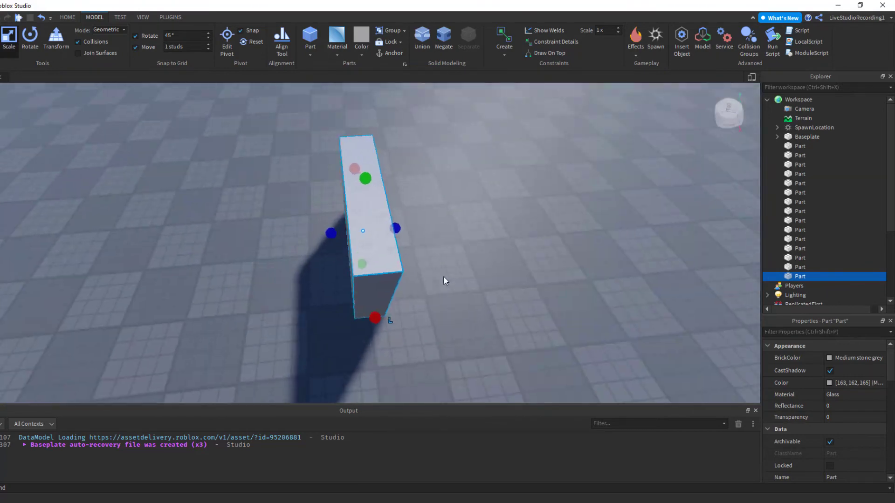
pyautogui.moveTo(337, 230); pyautogui.dragTo(347, 235)
pyautogui.moveTo(431, 226); pyautogui.dragTo(434, 225, button='right')
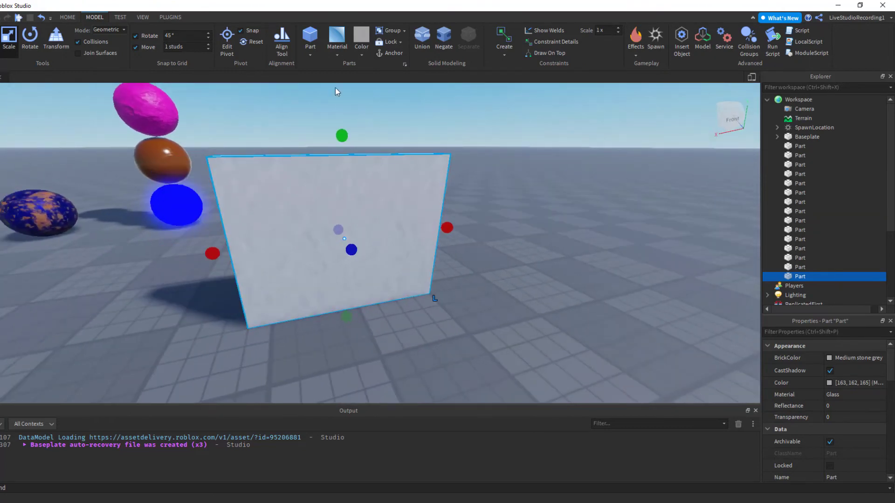
# Browse the wall's Material options, switching it to DiamondPlate and back to Glass to compare the two
pyautogui.click(337, 55)
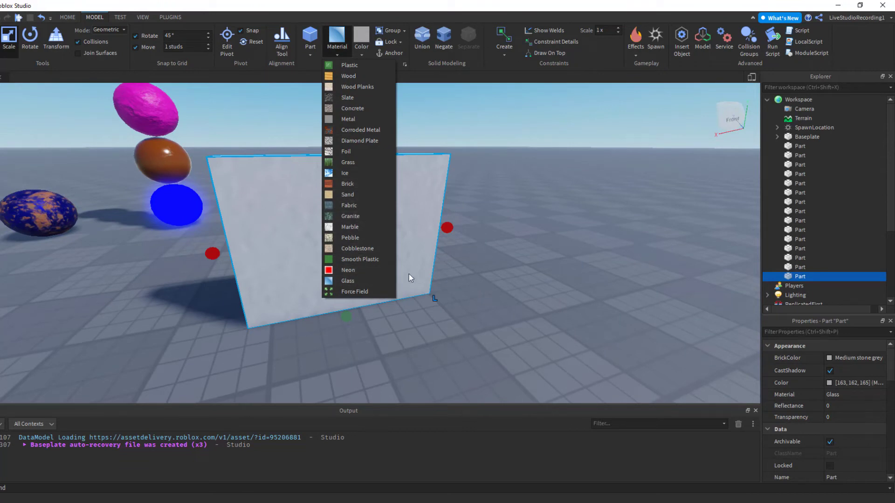
pyautogui.click(857, 395)
pyautogui.click(878, 396)
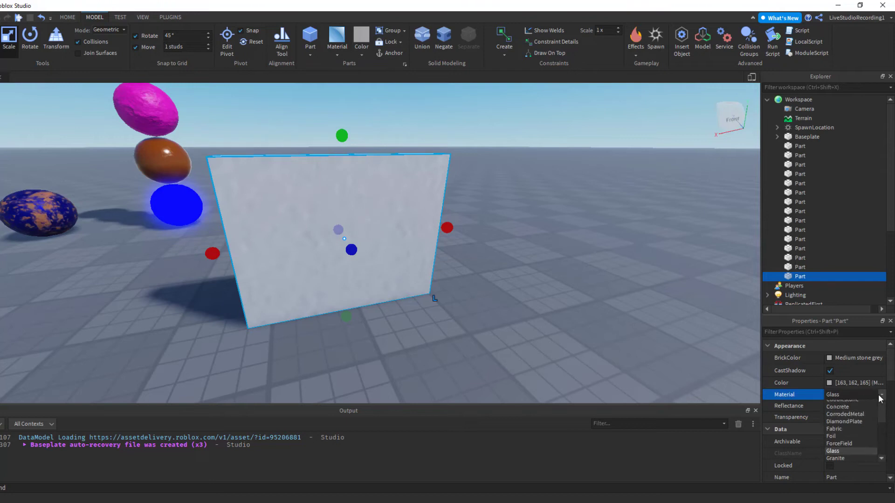
pyautogui.click(840, 463)
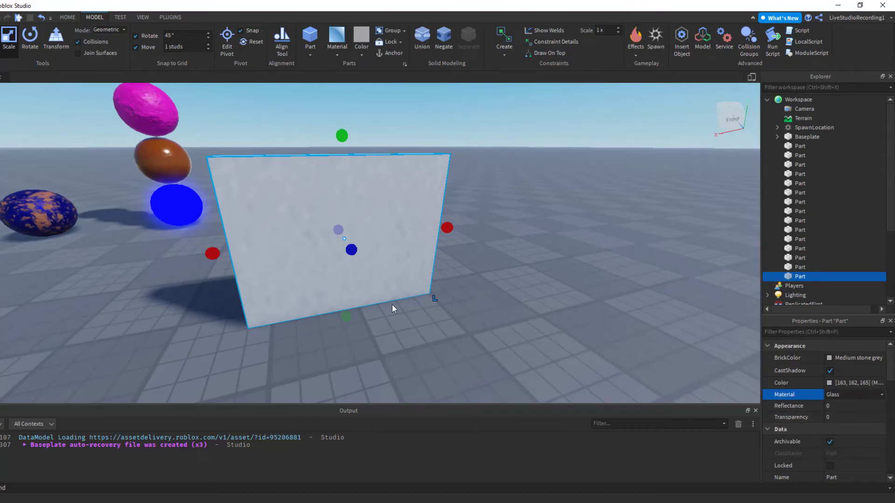
pyautogui.click(852, 397)
pyautogui.click(847, 430)
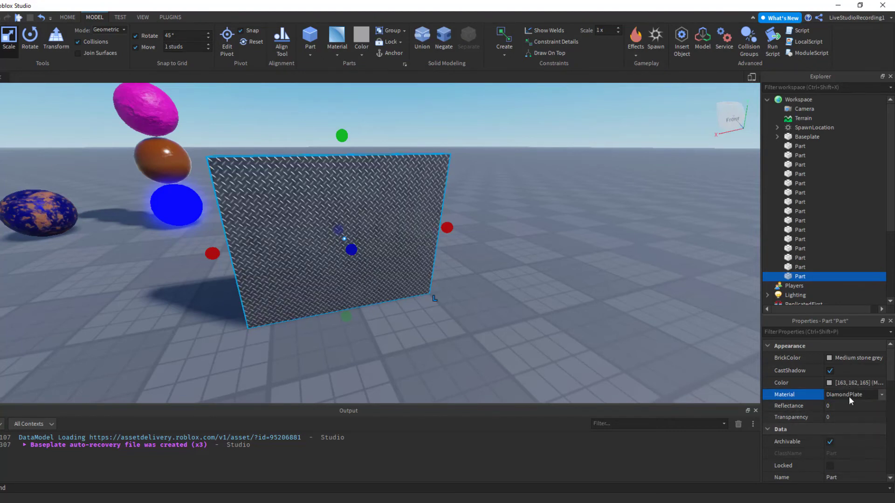
pyautogui.click(849, 396)
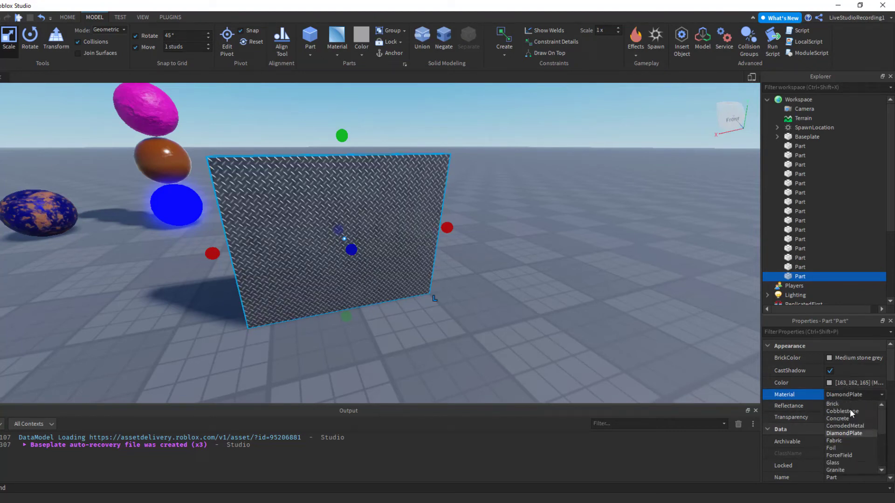
pyautogui.click(851, 463)
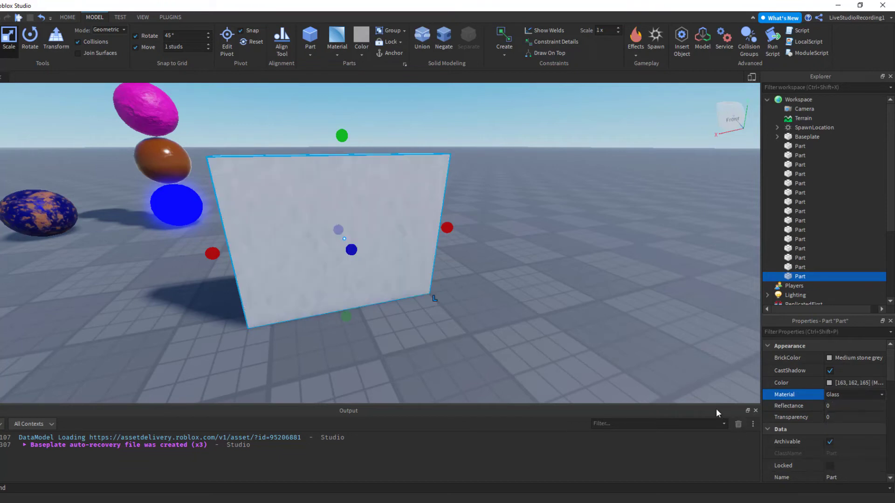
# Color the glass wall Pastel Blue and set its Transparency to 0.85
pyautogui.click(835, 357)
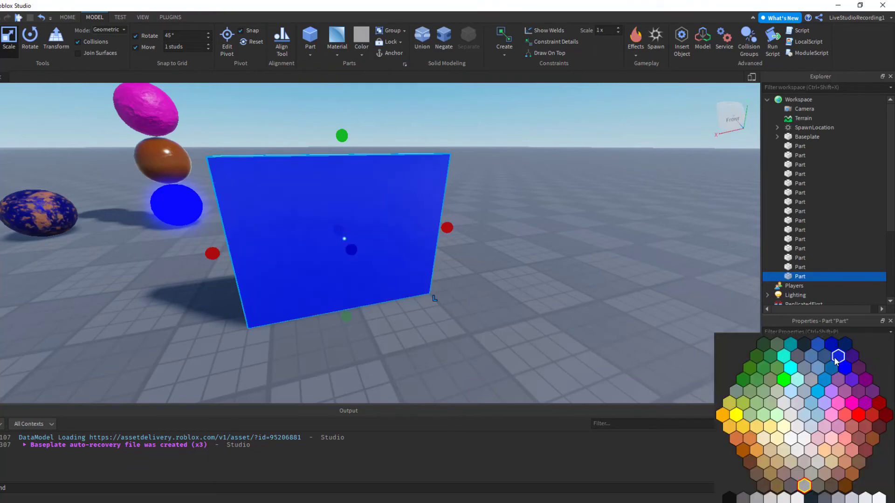
pyautogui.click(811, 412)
pyautogui.moveTo(439, 335); pyautogui.dragTo(437, 335, button='right')
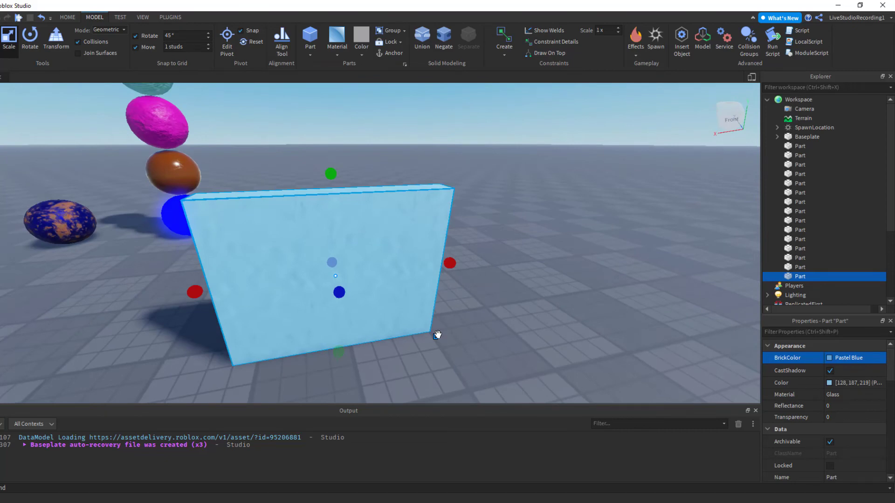
pyautogui.click(833, 417)
pyautogui.moveTo(859, 416); pyautogui.dragTo(881, 423)
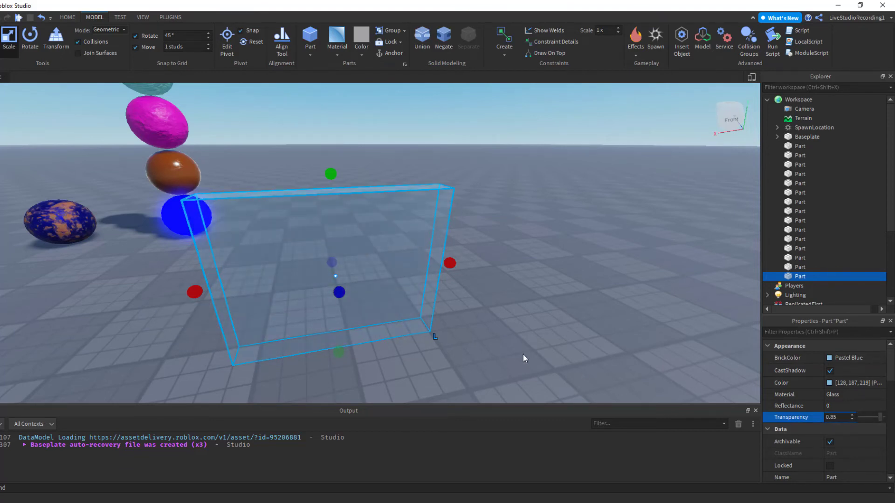
# Examine the transparent blue wall from several angles, looking through it at the spheres behind
pyautogui.moveTo(523, 354); pyautogui.dragTo(520, 352, button='right')
pyautogui.press('q')
pyautogui.press('a')
pyautogui.press('d')
pyautogui.press('a')
pyautogui.press('d')
pyautogui.press('s')
pyautogui.press('d')
pyautogui.press('s')
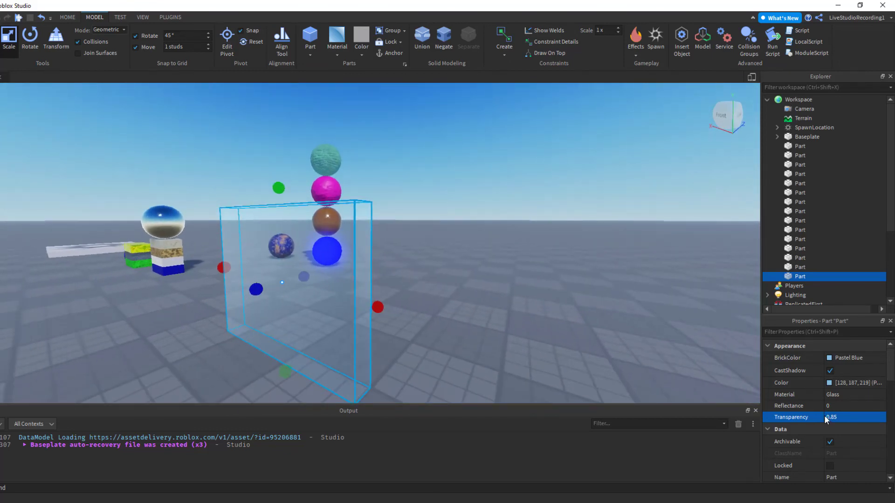
pyautogui.press('w')
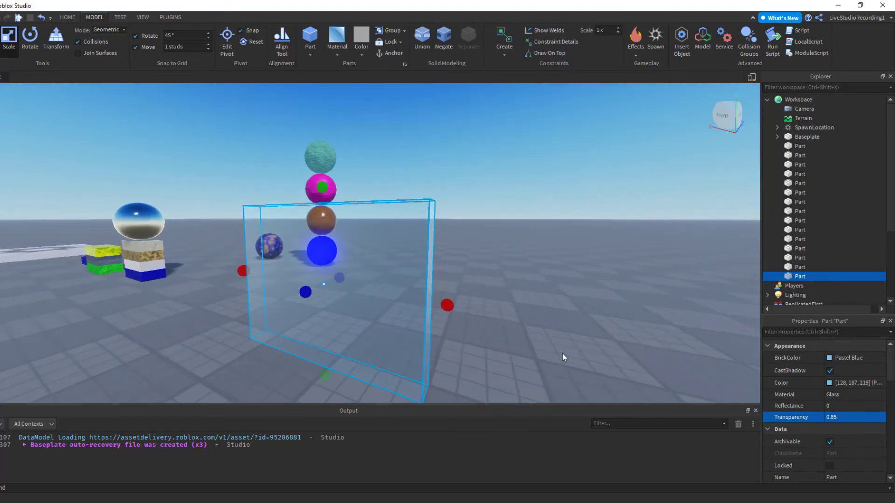
pyautogui.moveTo(561, 354); pyautogui.dragTo(561, 354, button='right')
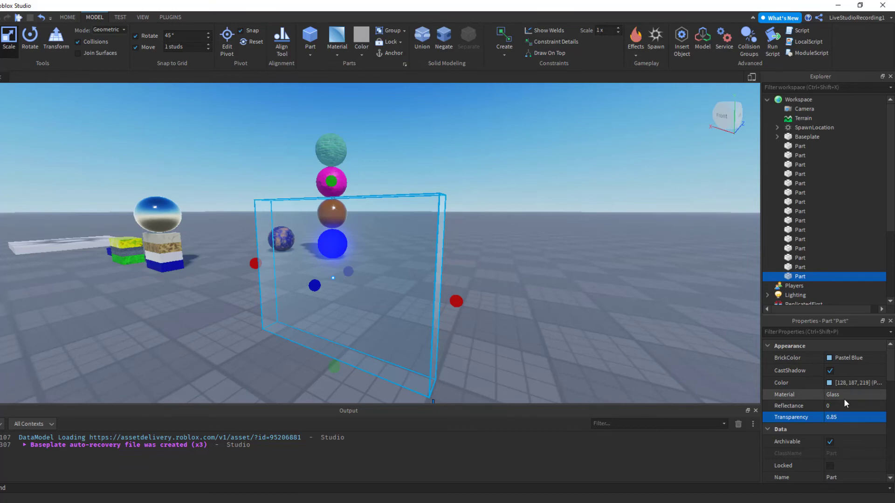
# Toggle the glass wall's CastShadow off and on again and check the ground around it for a shadow
pyautogui.click(830, 371)
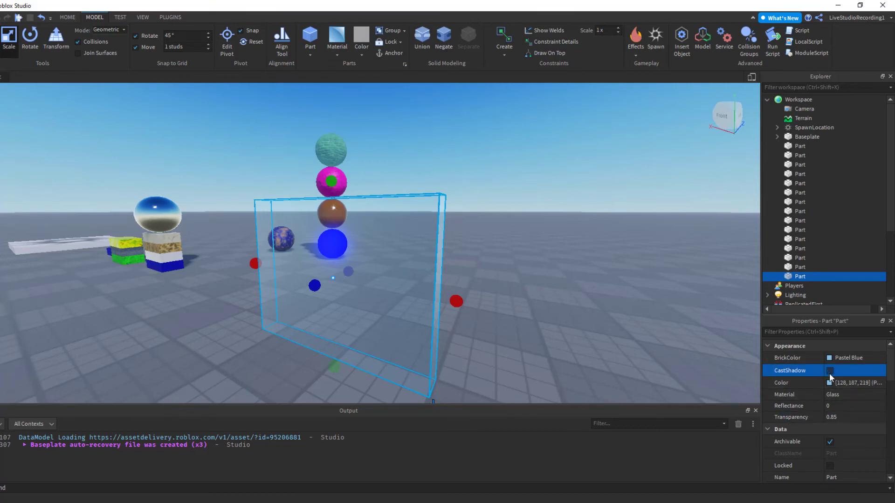
pyautogui.press('d')
pyautogui.moveTo(525, 365); pyautogui.dragTo(522, 366, button='right')
pyautogui.press('d')
pyautogui.press('s')
pyautogui.press('a')
pyautogui.press('d')
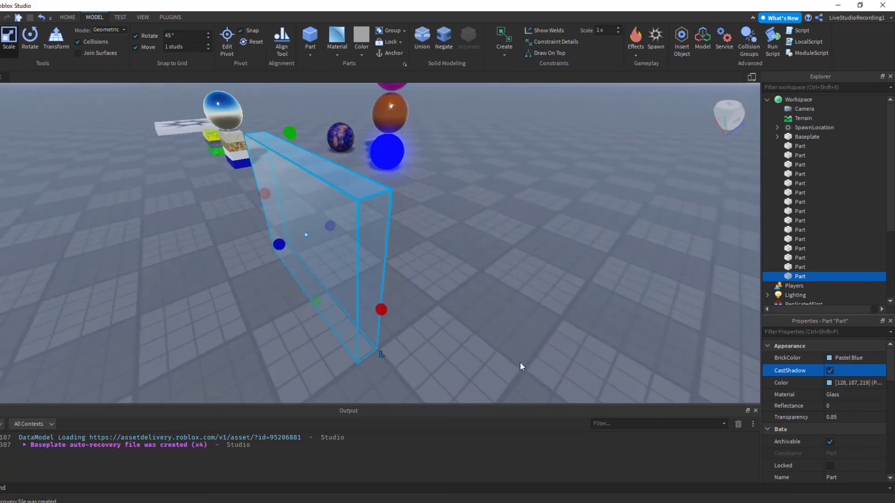
# Set the glass wall's Transparency to 0 to inspect its shadow, and raise the Transparency to 0.9
pyautogui.click(854, 416)
pyautogui.moveTo(880, 419); pyautogui.dragTo(859, 420)
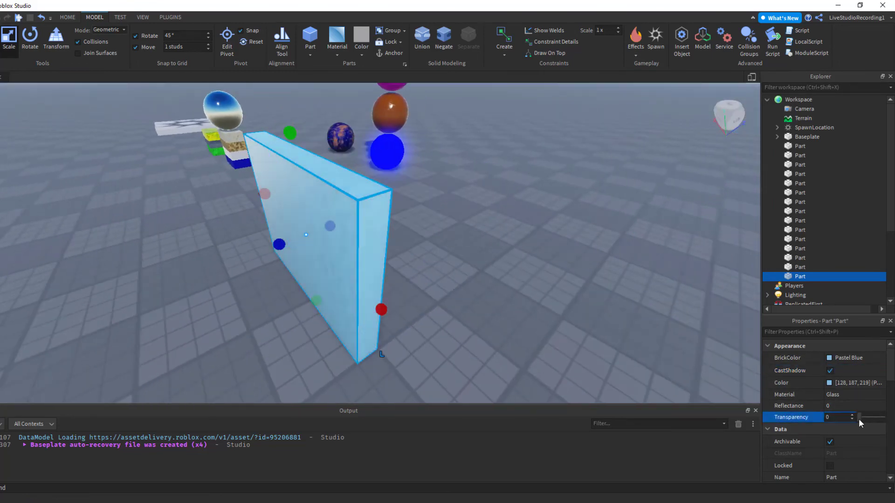
pyautogui.moveTo(681, 380); pyautogui.dragTo(680, 379, button='right')
pyautogui.press('d')
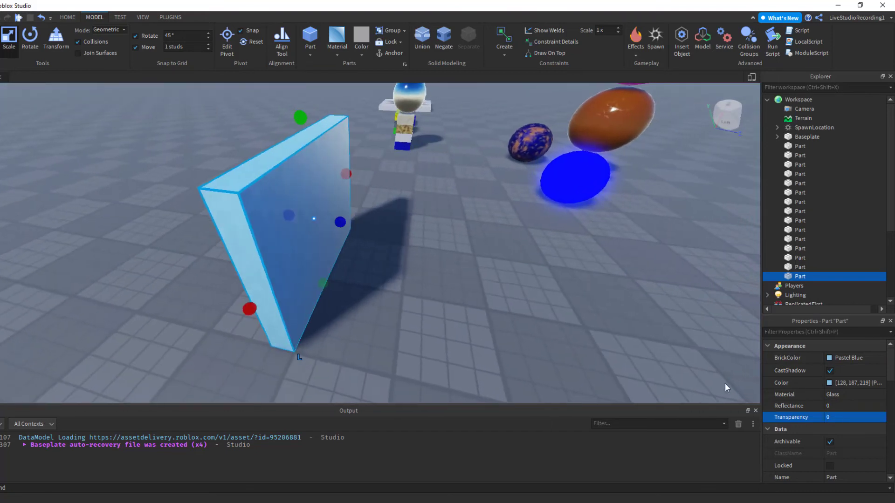
pyautogui.click(845, 417)
pyautogui.moveTo(859, 418); pyautogui.dragTo(881, 421)
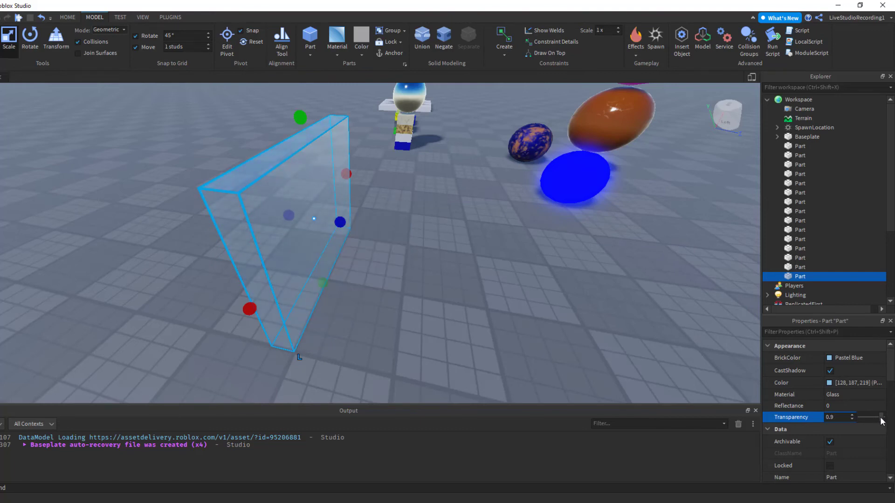
# Select the blue DiamondPlate block and view its BrickColor and Color pickers, closing them without choosing a new color
pyautogui.moveTo(510, 318); pyautogui.dragTo(510, 318, button='right')
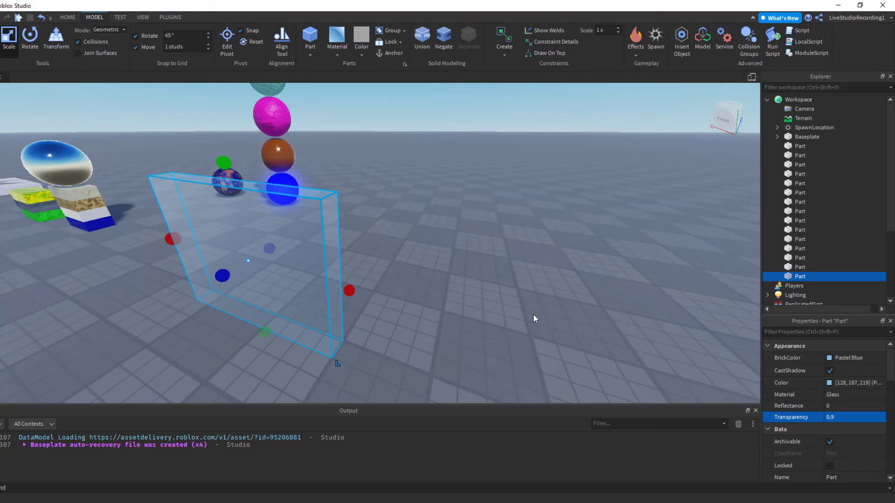
pyautogui.moveTo(527, 315); pyautogui.dragTo(523, 314, button='right')
pyautogui.press('a')
pyautogui.press('w')
pyautogui.press('a')
pyautogui.press('s')
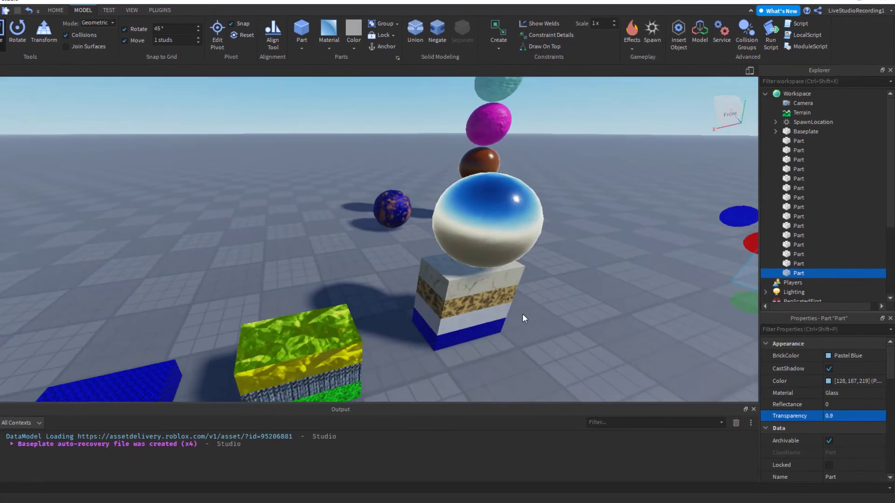
pyautogui.press('a')
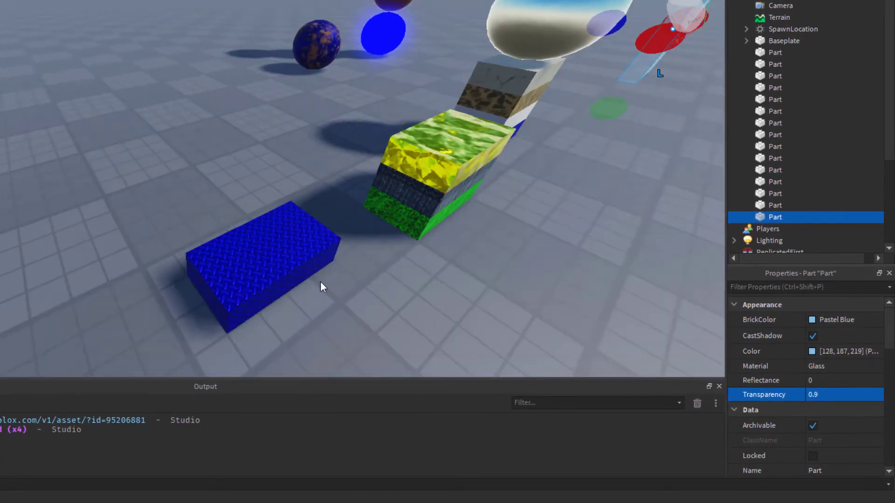
pyautogui.click(297, 275)
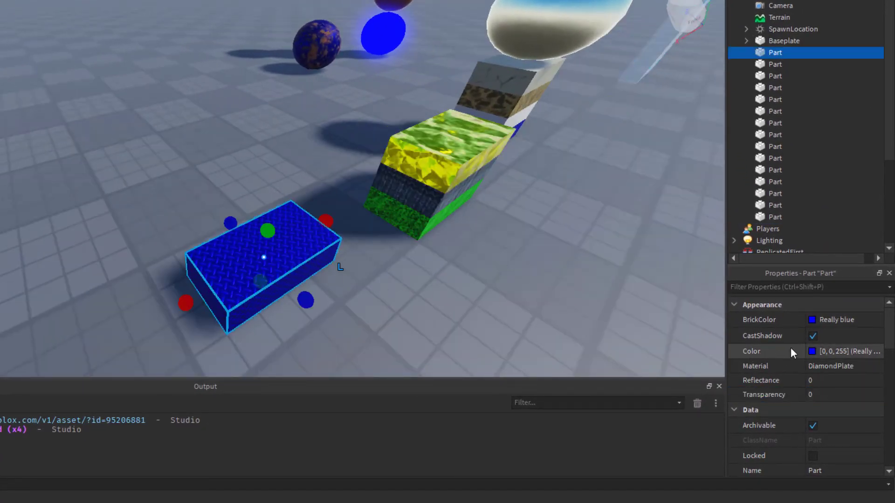
pyautogui.click(813, 319)
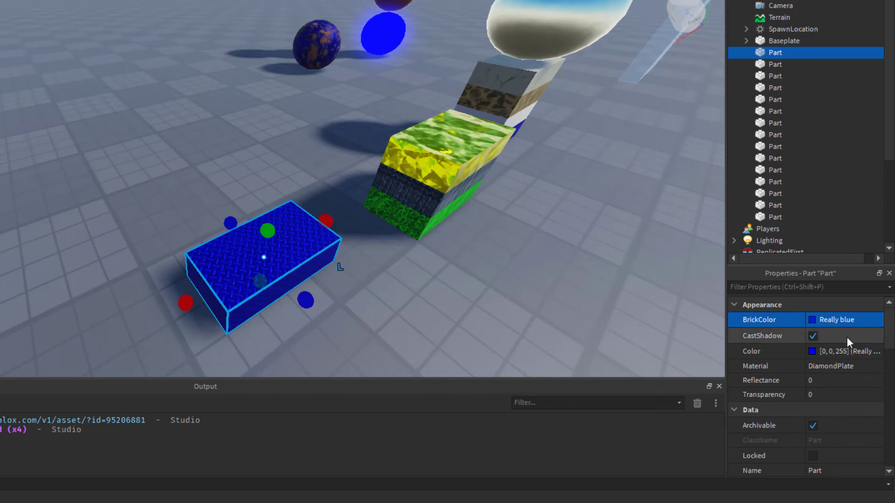
pyautogui.click(818, 351)
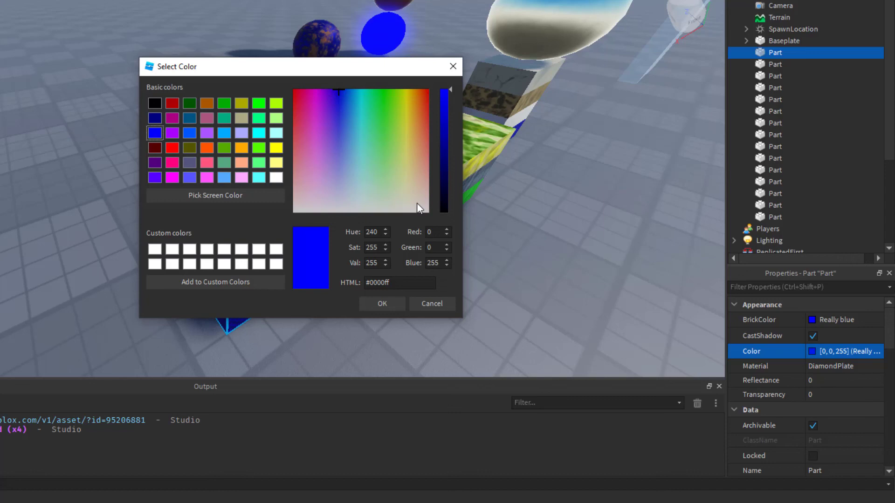
pyautogui.click(429, 302)
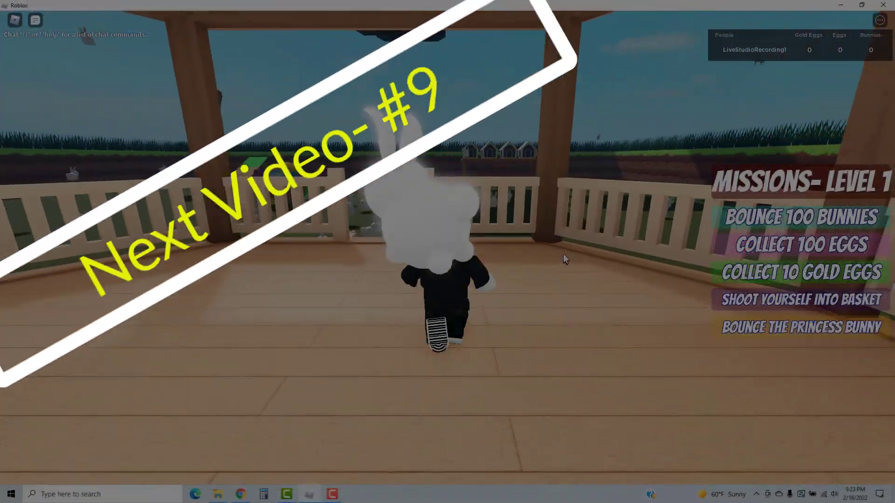
pyautogui.press('w')
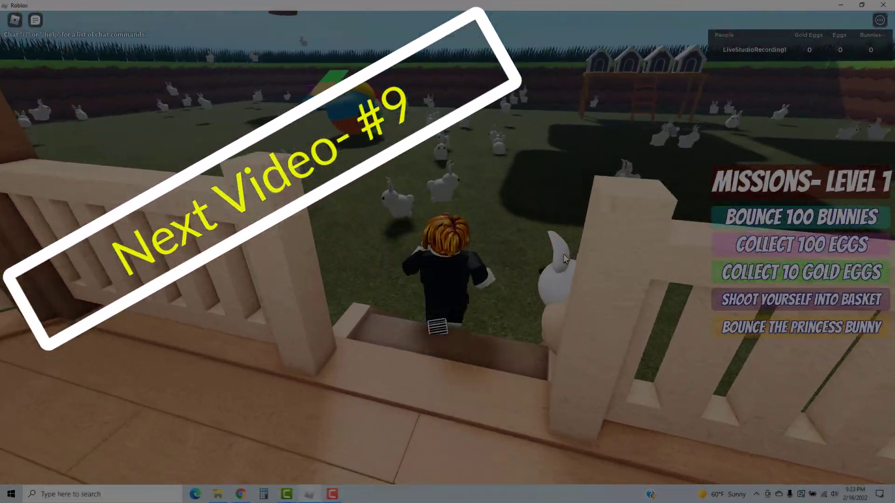
pyautogui.press('w')
pyautogui.press('Right')
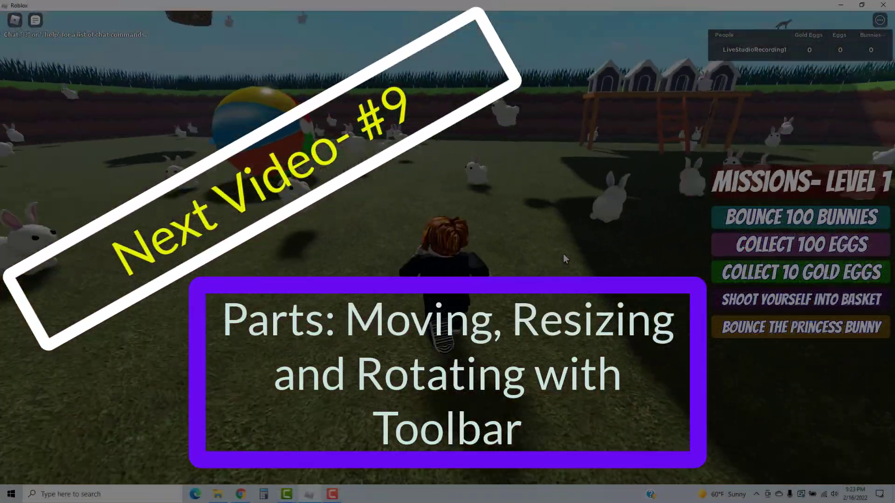
pyautogui.press('w')
pyautogui.press('Left')
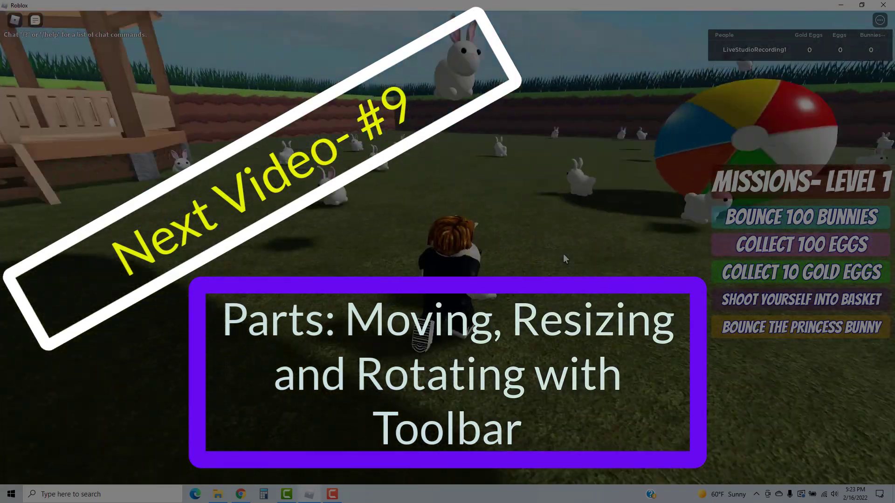
pyautogui.press('w')
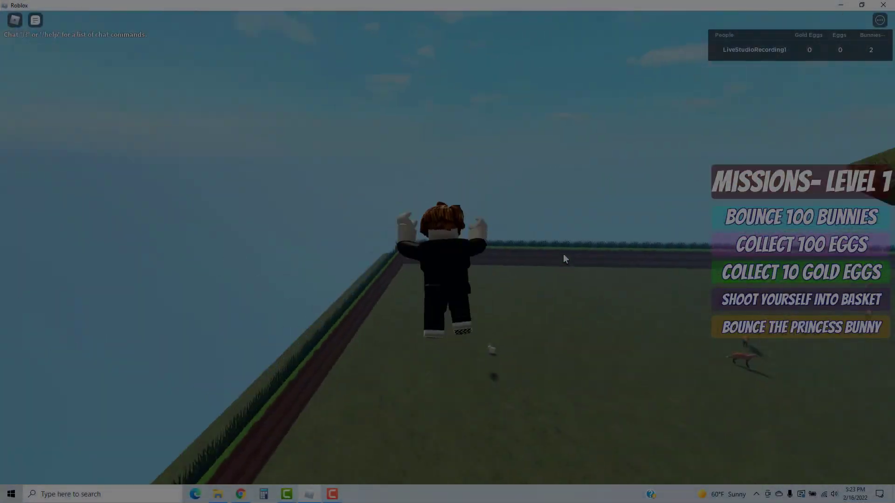
pyautogui.moveTo(563, 254); pyautogui.dragTo(877, 284, button='right')
pyautogui.press('w')
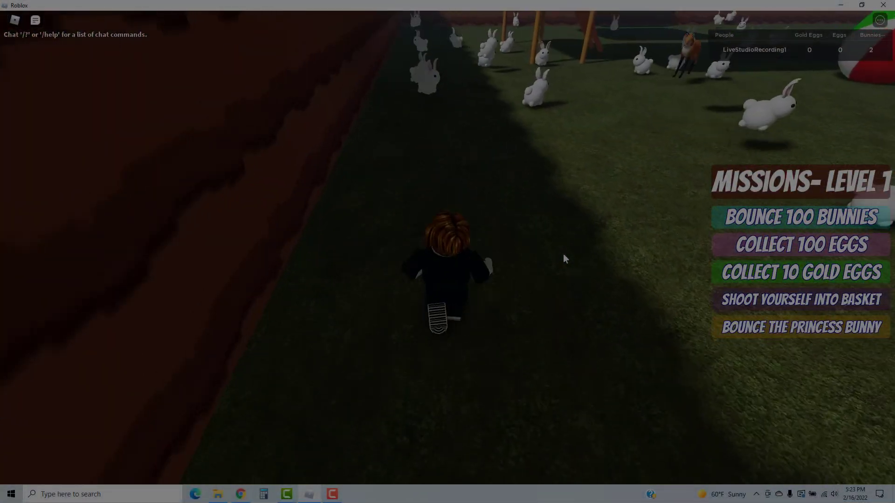
pyautogui.moveTo(563, 253); pyautogui.dragTo(563, 209, button='right')
pyautogui.press('w')
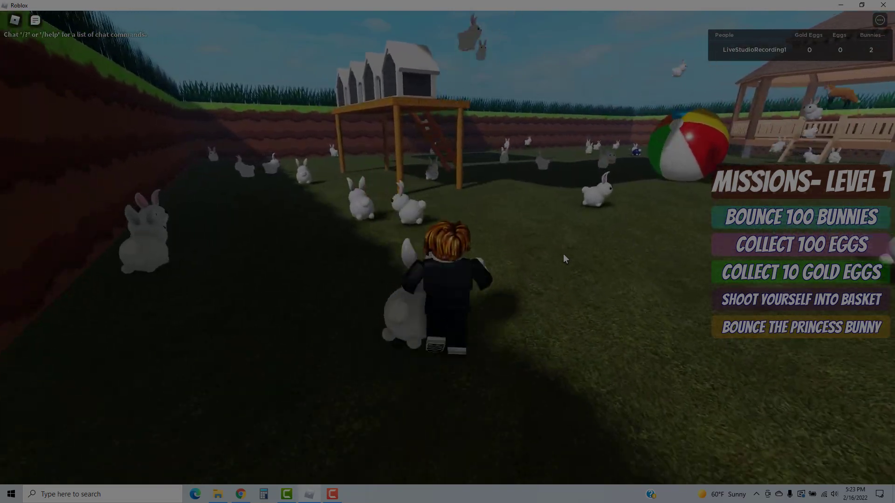
pyautogui.press('w')
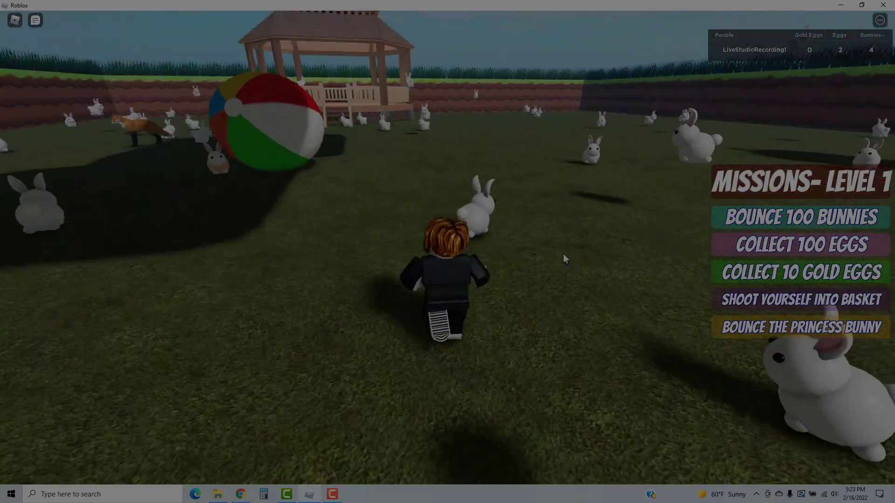
pyautogui.press('w')
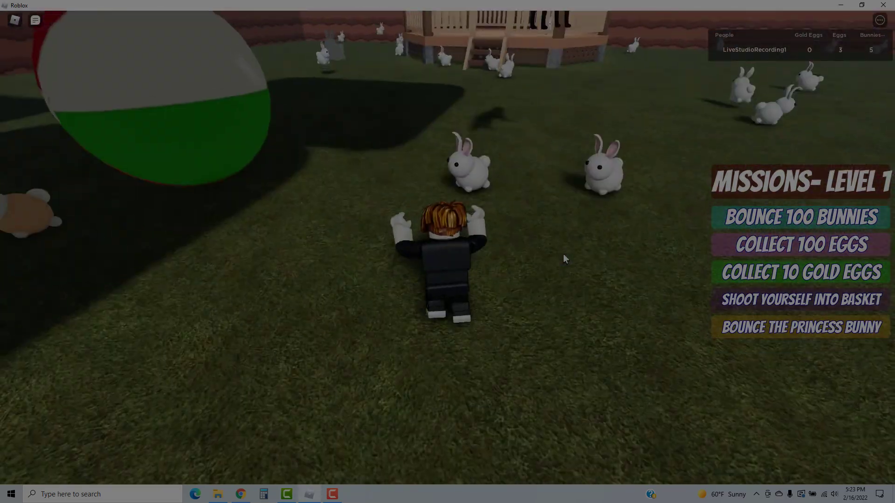